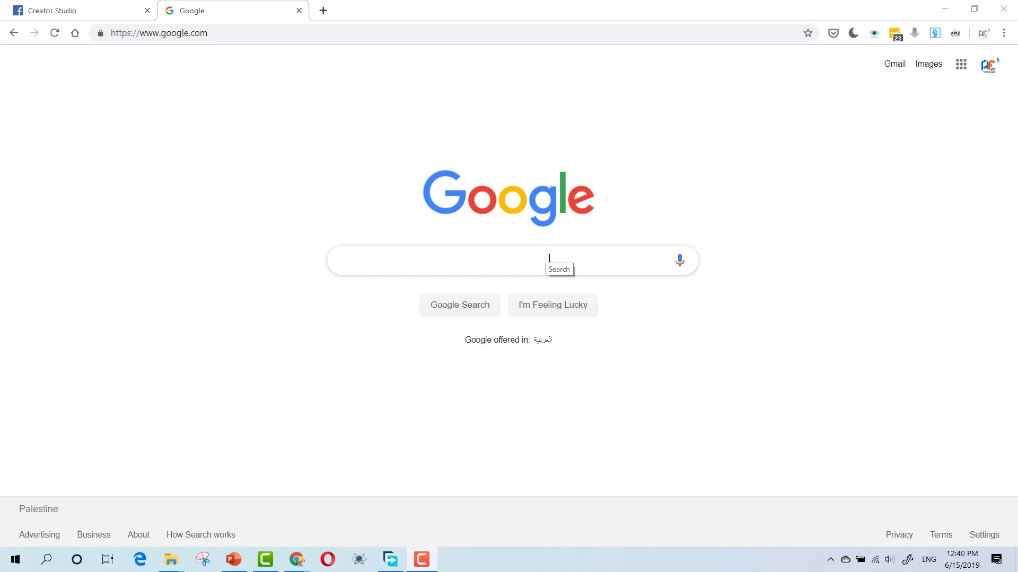
Search Google for 'google trends', correcting the misspelled query first.
{"action": "left_click", "coordinate": [333, 35]}
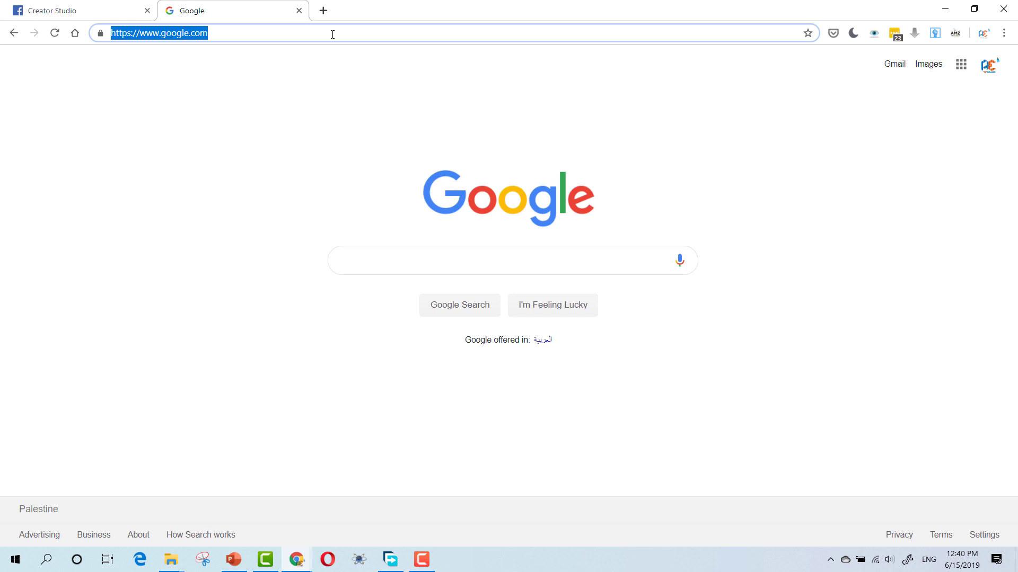
{"action": "type", "text": "google "}
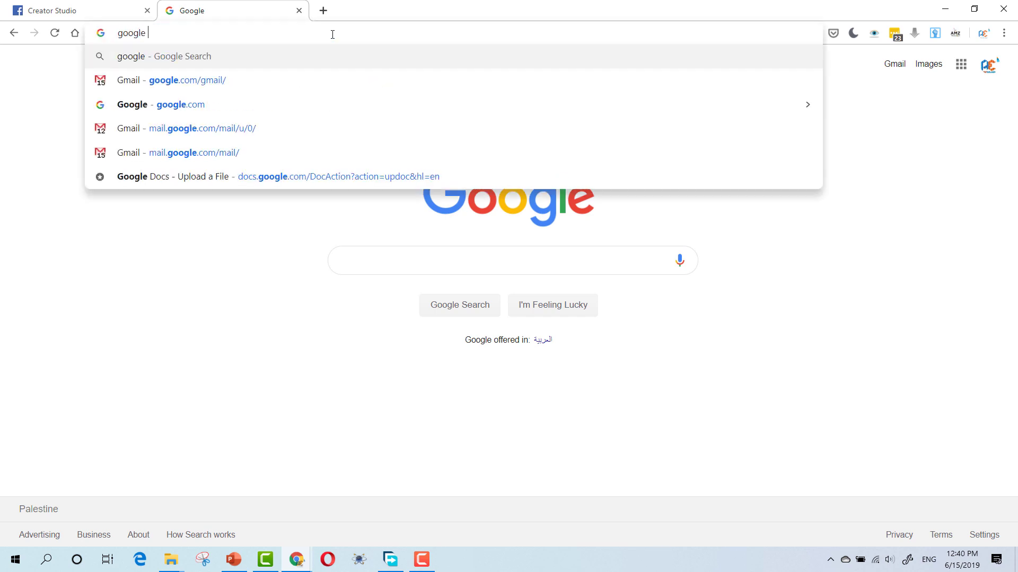
{"action": "type", "text": "treand"}
{"action": "key", "text": "BackSpace"}
{"action": "key", "text": "BackSpace"}
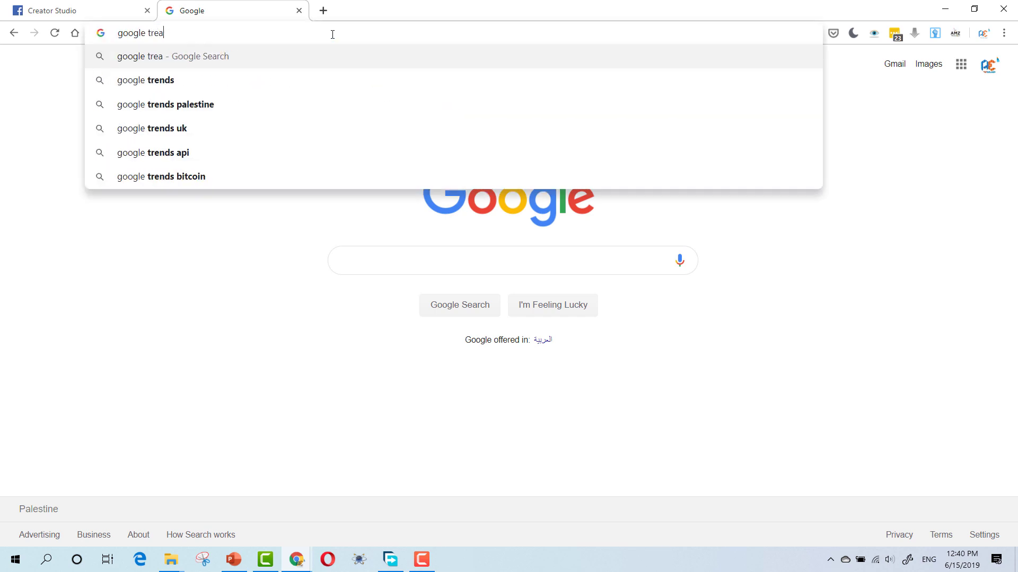
{"action": "key", "text": "BackSpace"}
{"action": "type", "text": "nds"}
{"action": "key", "text": "Return"}
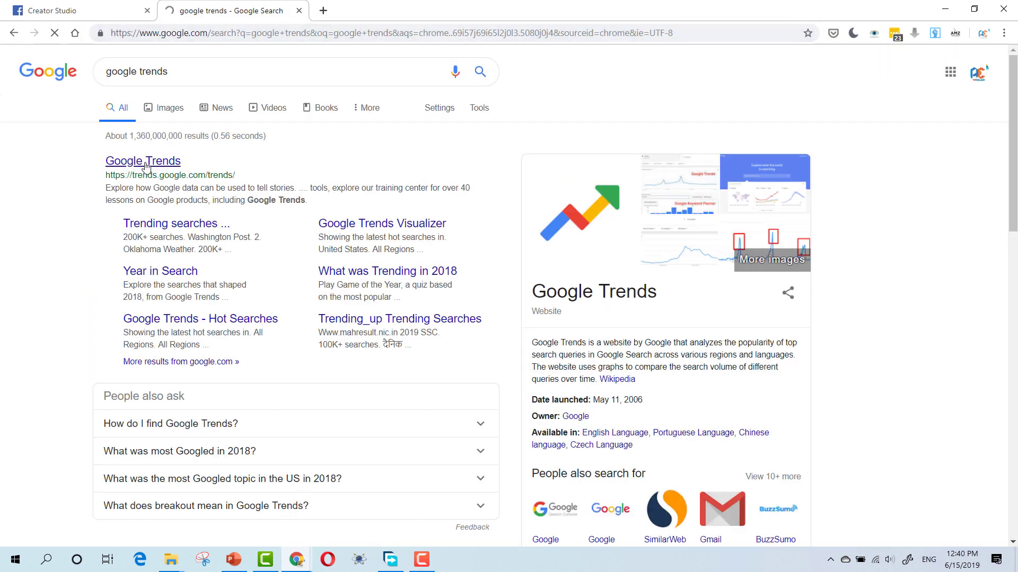
Go to the Google Trends site and focus its 'Enter a search term or a topic' box.
{"action": "left_click", "coordinate": [146, 167]}
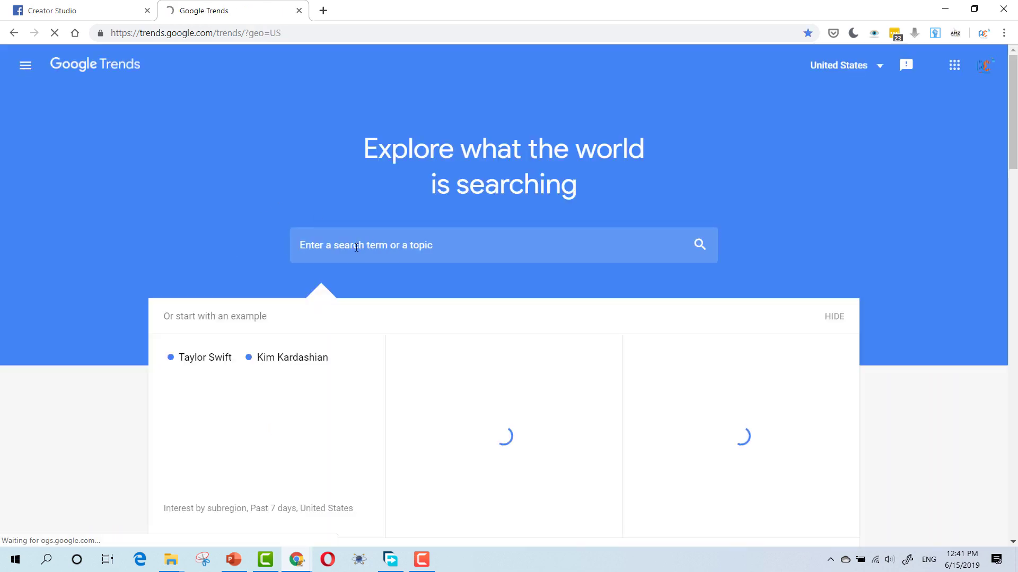
{"action": "scroll", "coordinate": [228, 236], "scroll_direction": "down", "scroll_amount": 2}
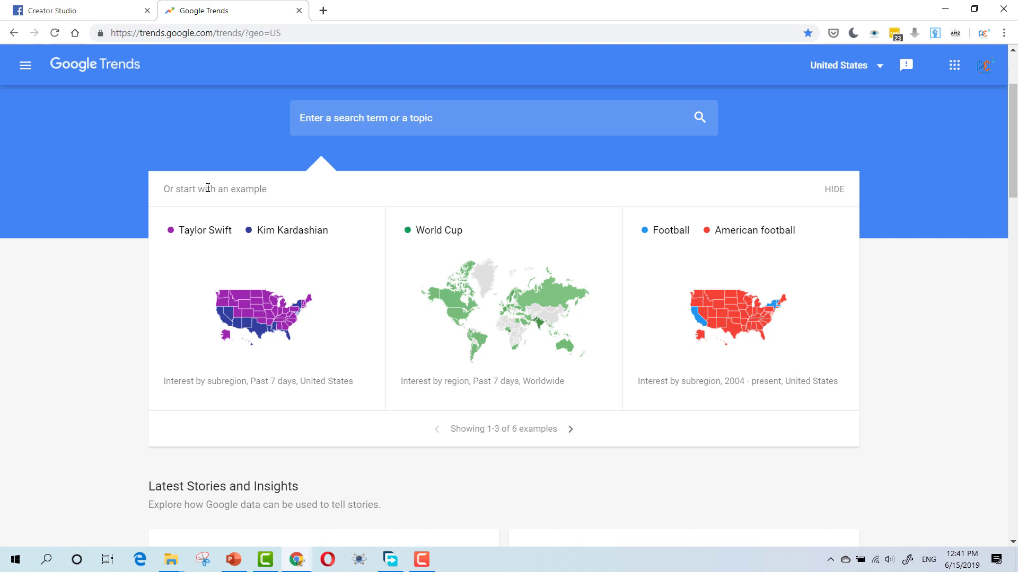
{"action": "left_click", "coordinate": [342, 127]}
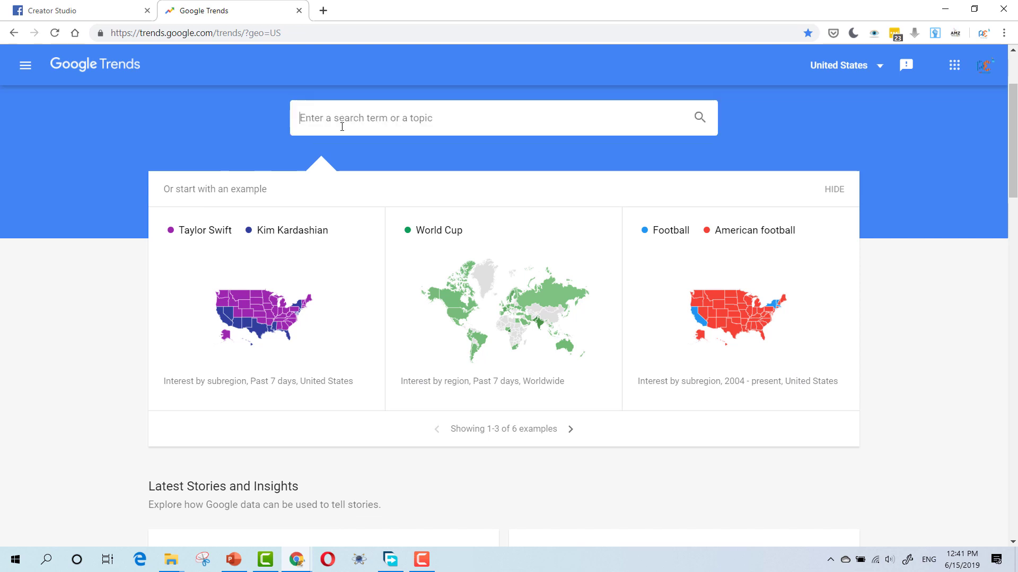
{"action": "scroll", "coordinate": [80, 195], "scroll_direction": "down", "scroll_amount": 1}
{"action": "scroll", "coordinate": [191, 170], "scroll_direction": "up", "scroll_amount": 3}
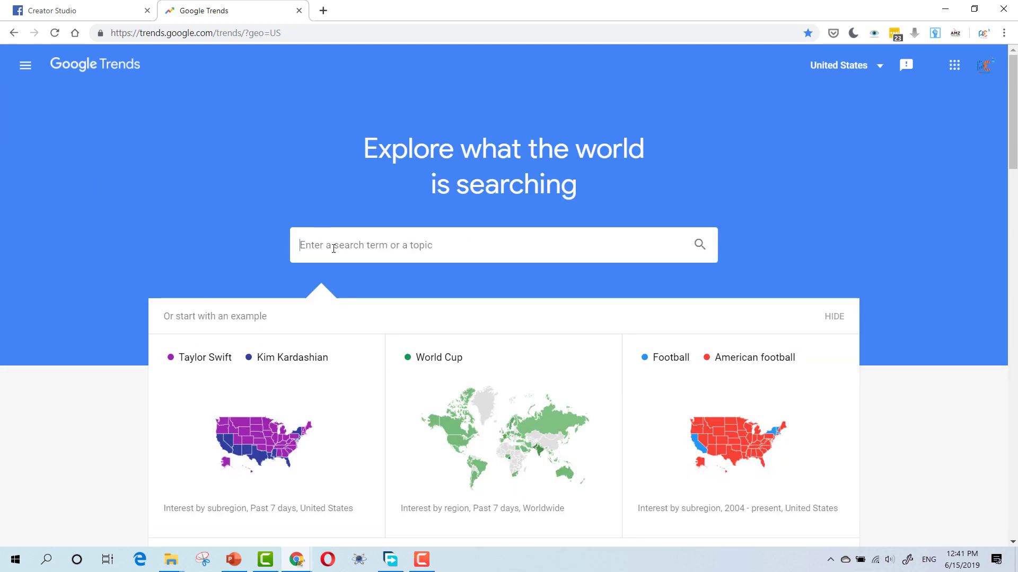
{"action": "type", "text": "technology"}
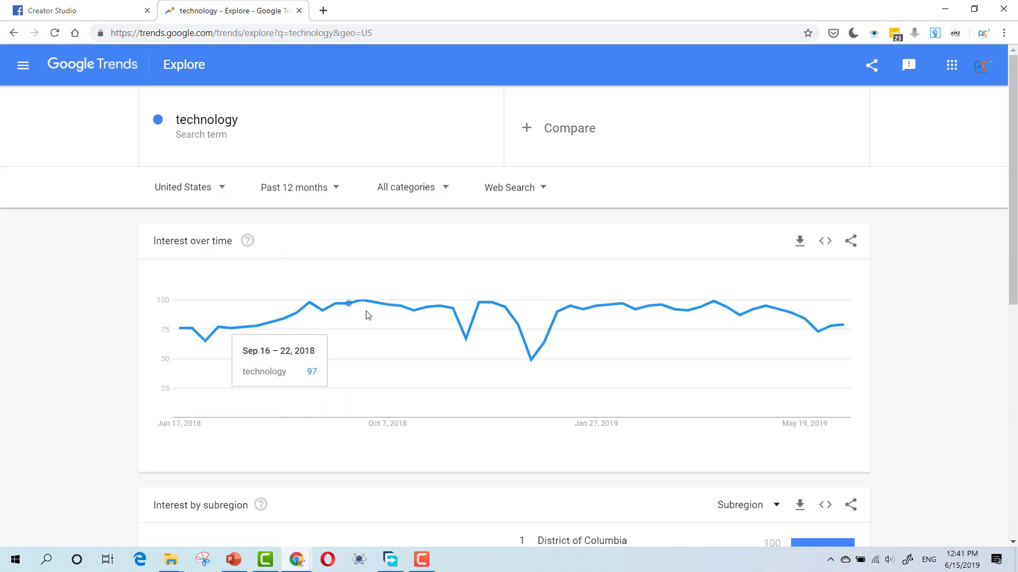
{"action": "mouse_move", "coordinate": [464, 340]}
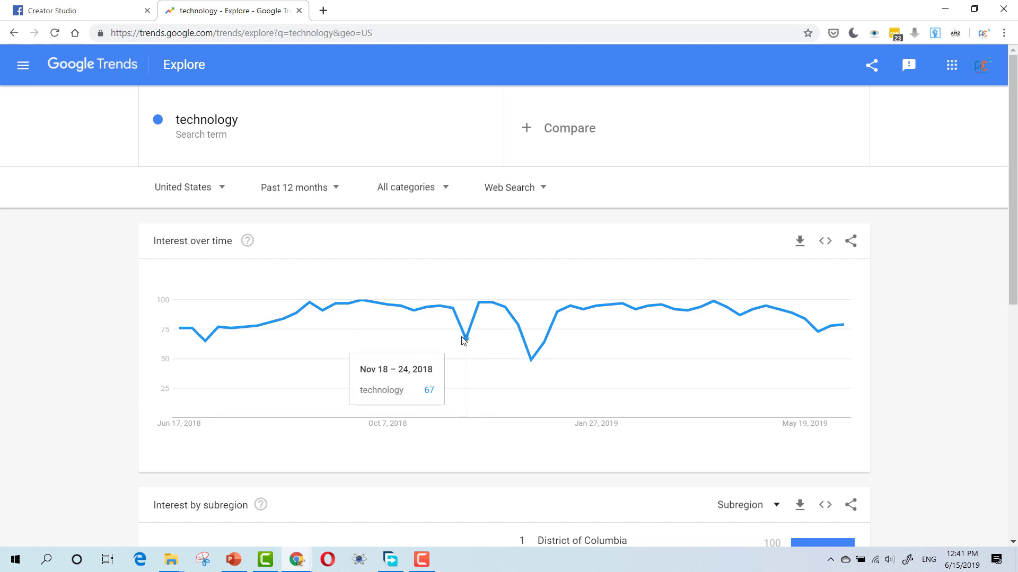
{"action": "scroll", "coordinate": [360, 334], "scroll_direction": "down", "scroll_amount": 3}
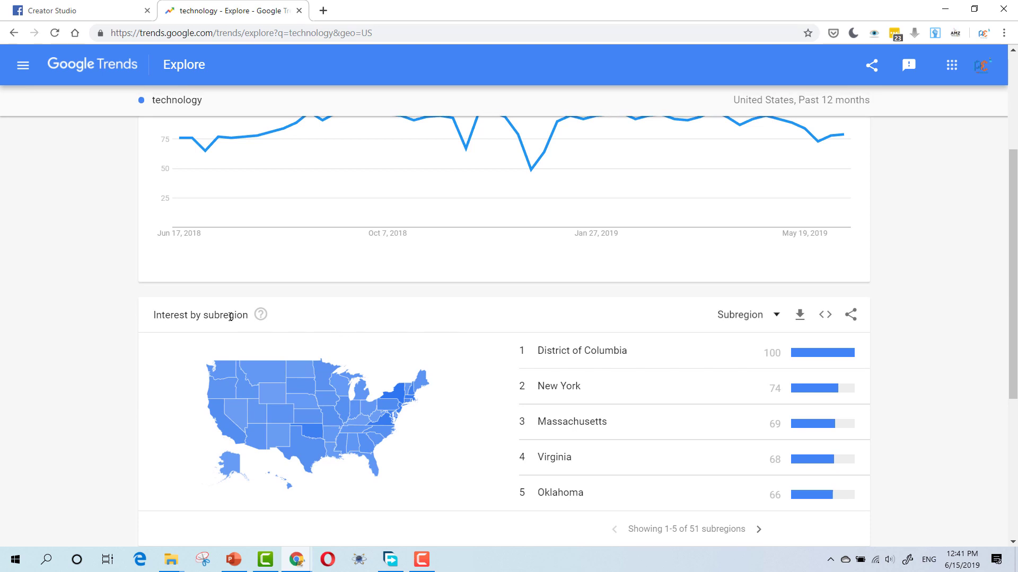
{"action": "scroll", "coordinate": [575, 350], "scroll_direction": "down", "scroll_amount": 1}
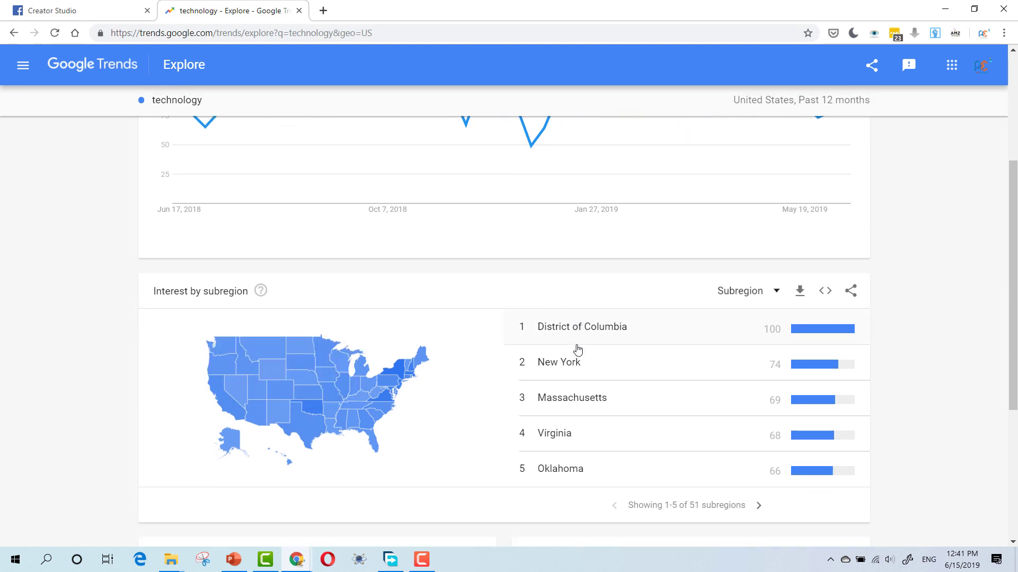
{"action": "scroll", "coordinate": [563, 365], "scroll_direction": "down", "scroll_amount": 3}
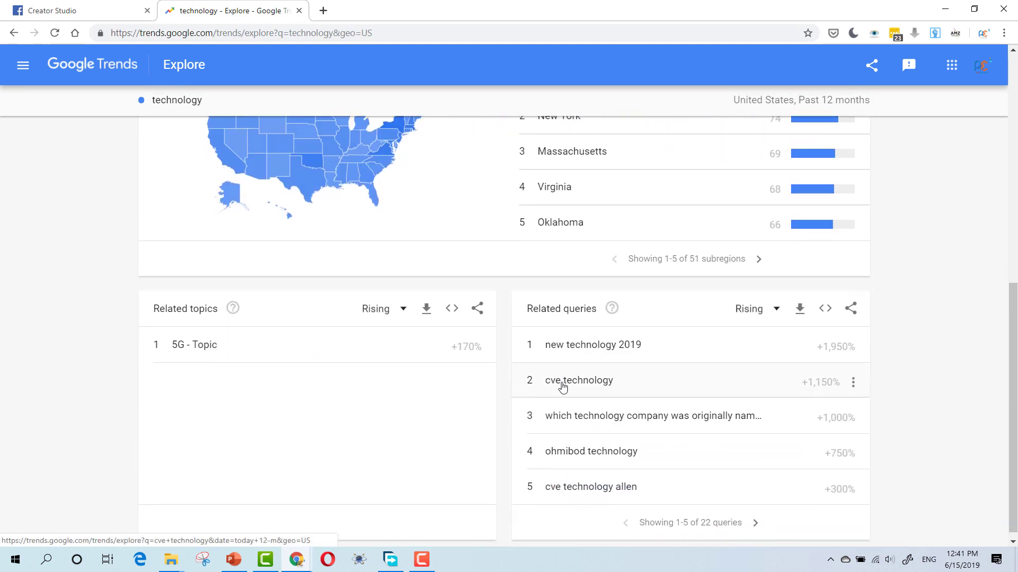
Page through the related queries for 'technology' to the last page.
{"action": "left_click_drag", "start_coordinate": [536, 300], "coordinate": [592, 301]}
{"action": "left_click", "coordinate": [591, 300]}
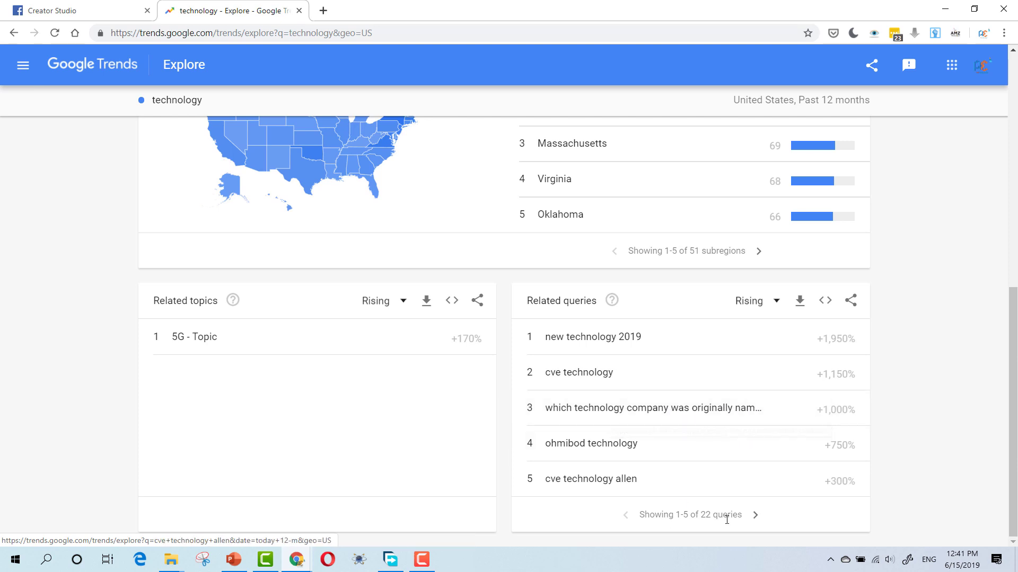
{"action": "left_click", "coordinate": [755, 516]}
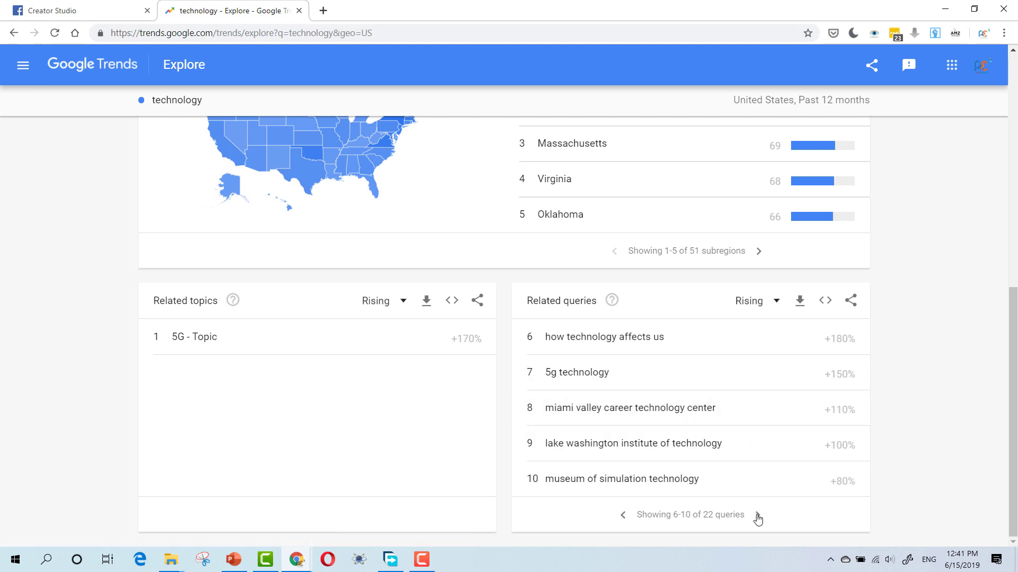
{"action": "mouse_move", "coordinate": [604, 373]}
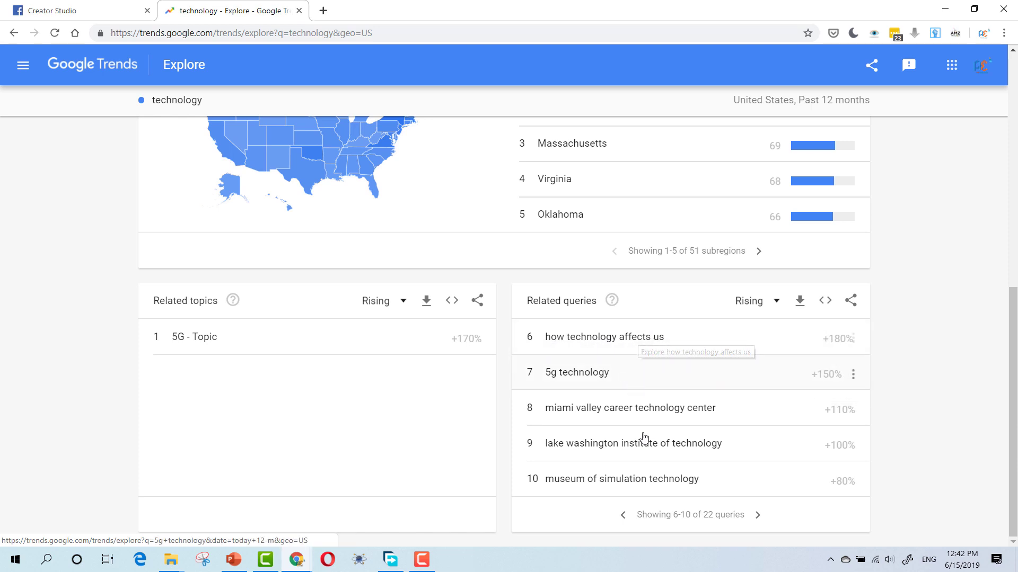
{"action": "left_click", "coordinate": [758, 514]}
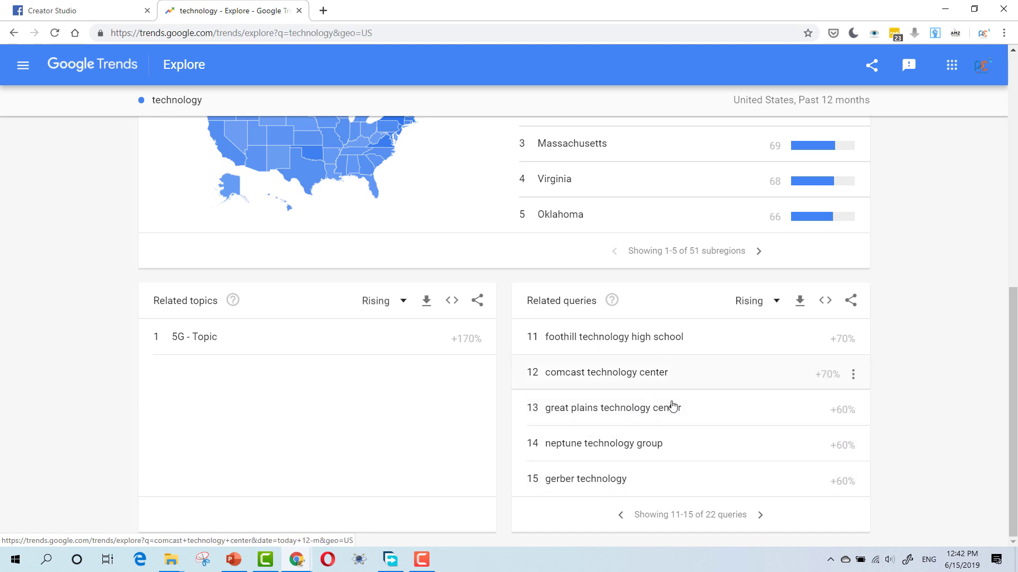
{"action": "left_click", "coordinate": [760, 514]}
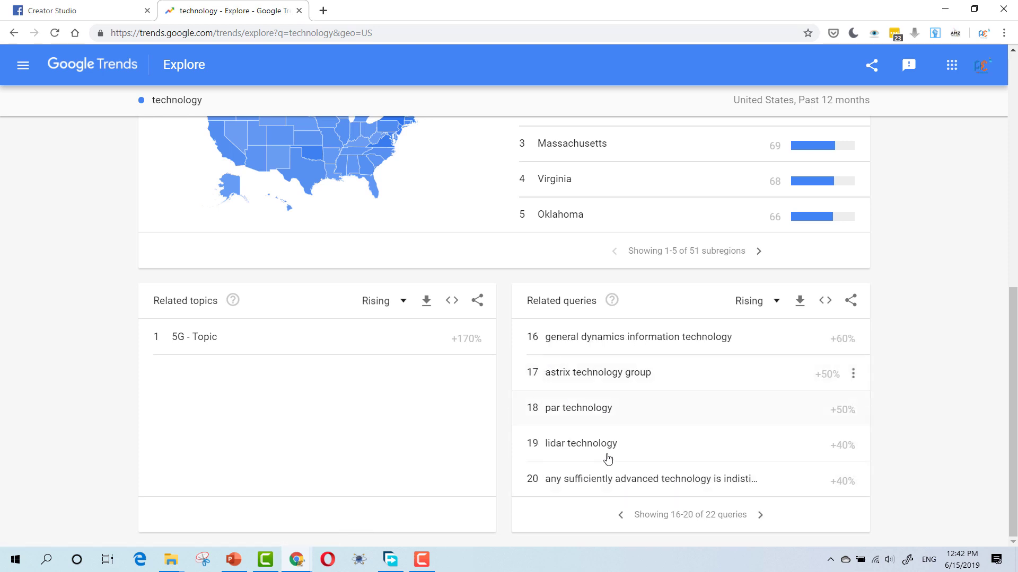
{"action": "left_click", "coordinate": [764, 516]}
{"action": "scroll", "coordinate": [320, 366], "scroll_direction": "up", "scroll_amount": 3}
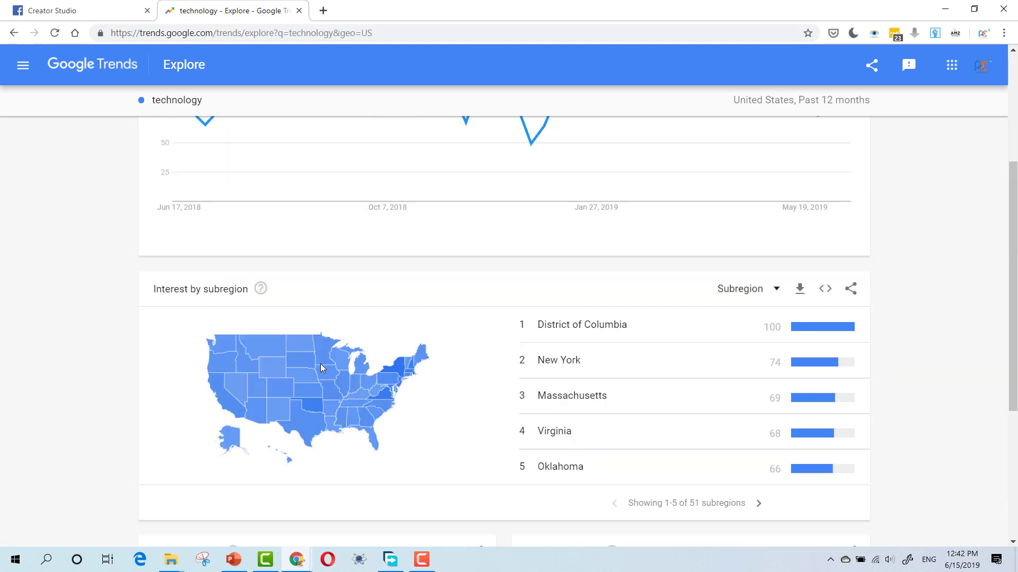
{"action": "scroll", "coordinate": [320, 365], "scroll_direction": "up", "scroll_amount": 3}
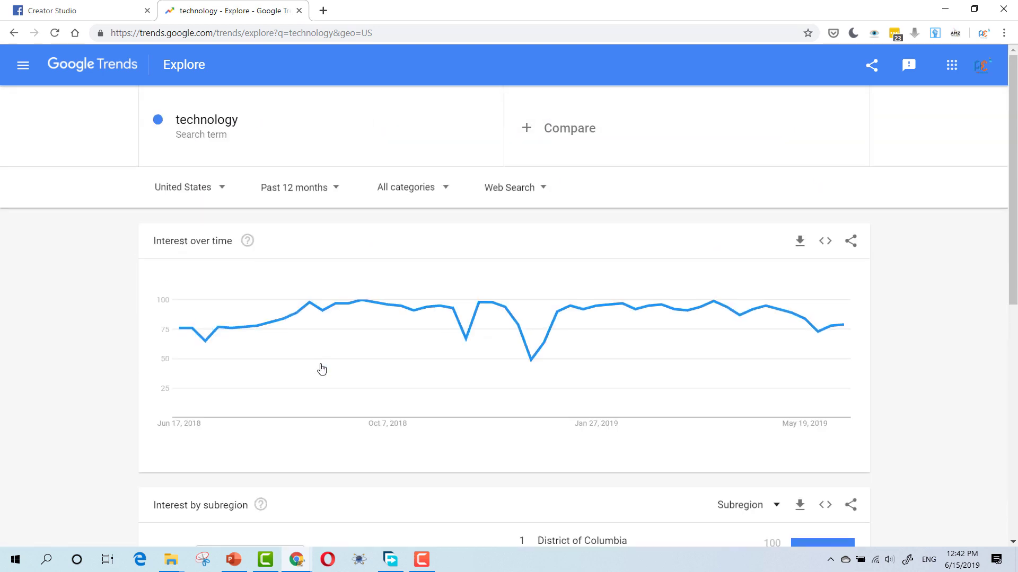
{"action": "left_click", "coordinate": [97, 68]}
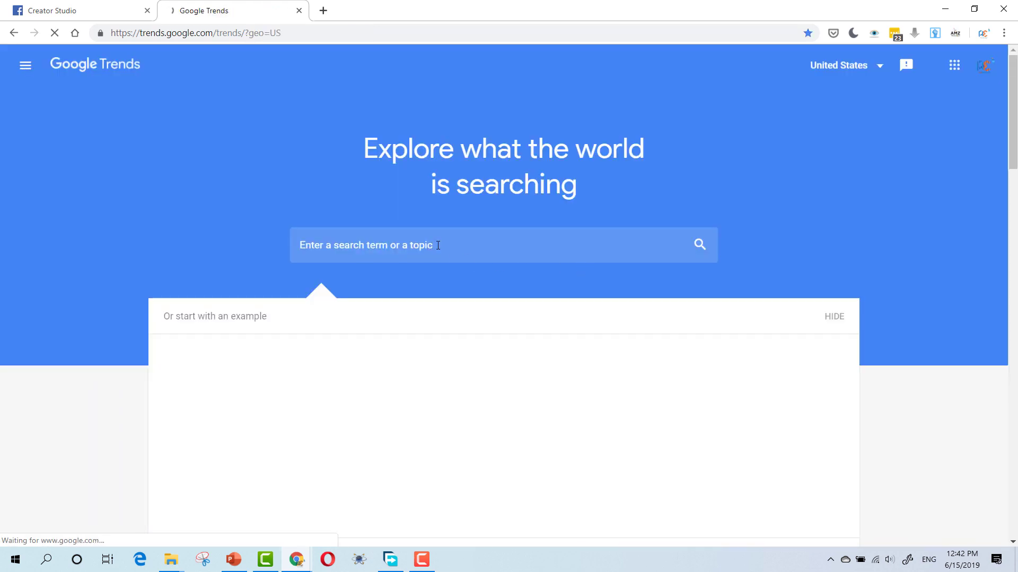
{"action": "left_click", "coordinate": [848, 69]}
{"action": "right_click", "coordinate": [827, 172]}
{"action": "left_click", "coordinate": [752, 123]}
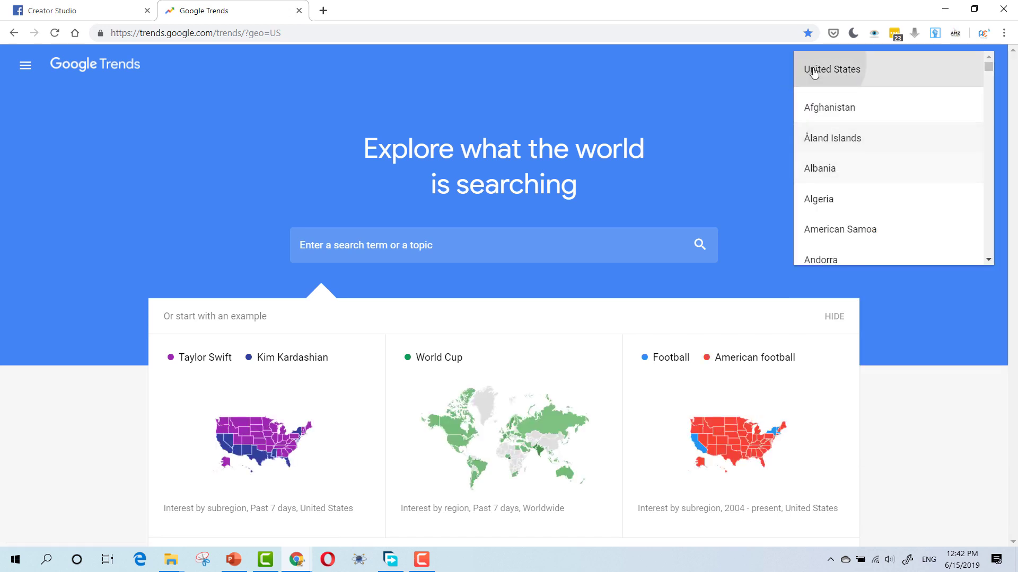
{"action": "left_click", "coordinate": [819, 69]}
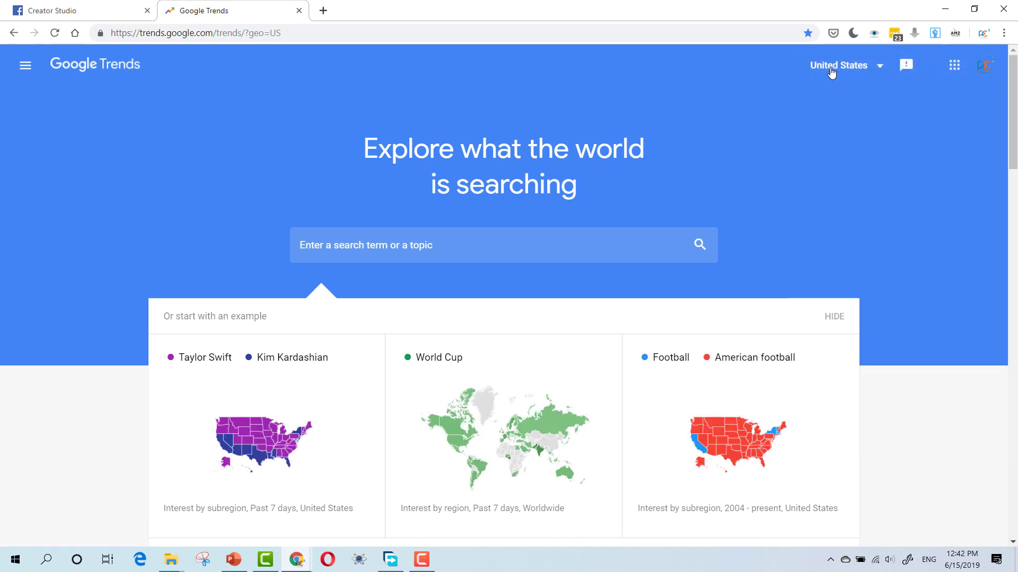
{"action": "scroll", "coordinate": [888, 252], "scroll_direction": "down", "scroll_amount": 3}
{"action": "scroll", "coordinate": [896, 245], "scroll_direction": "down", "scroll_amount": 3}
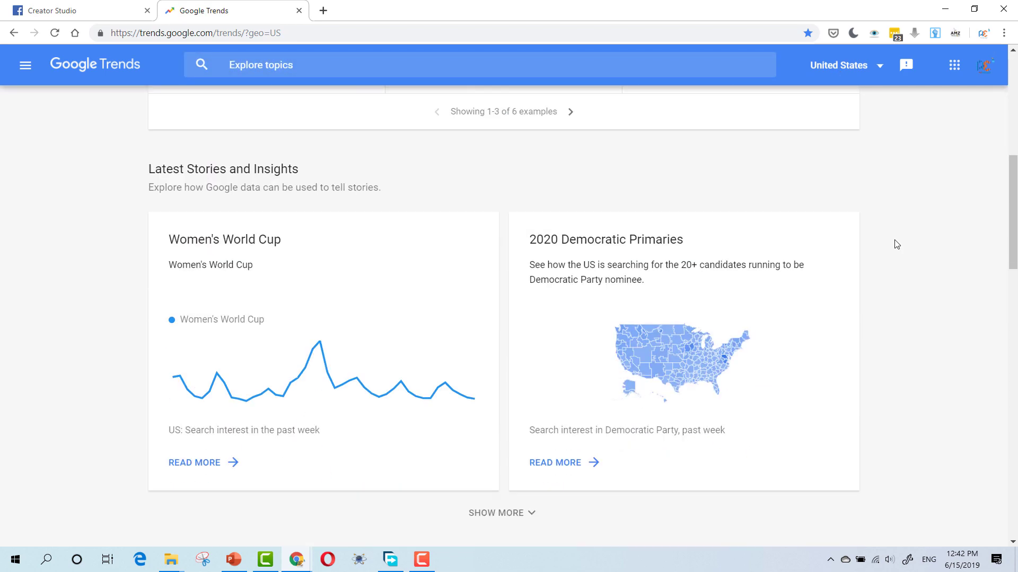
{"action": "scroll", "coordinate": [893, 244], "scroll_direction": "down", "scroll_amount": 2}
{"action": "scroll", "coordinate": [888, 244], "scroll_direction": "down", "scroll_amount": 2}
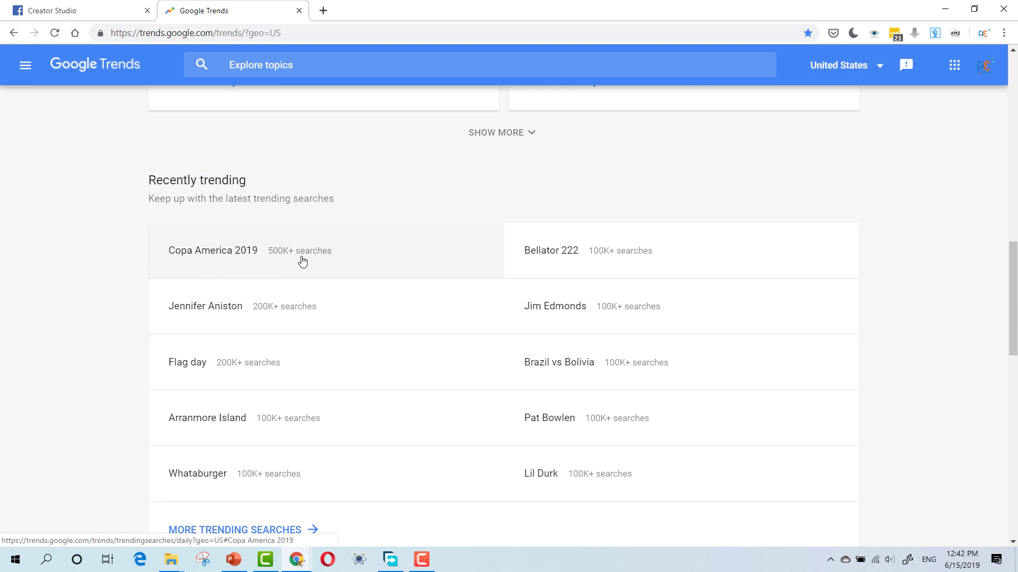
{"action": "scroll", "coordinate": [98, 239], "scroll_direction": "down", "scroll_amount": 2}
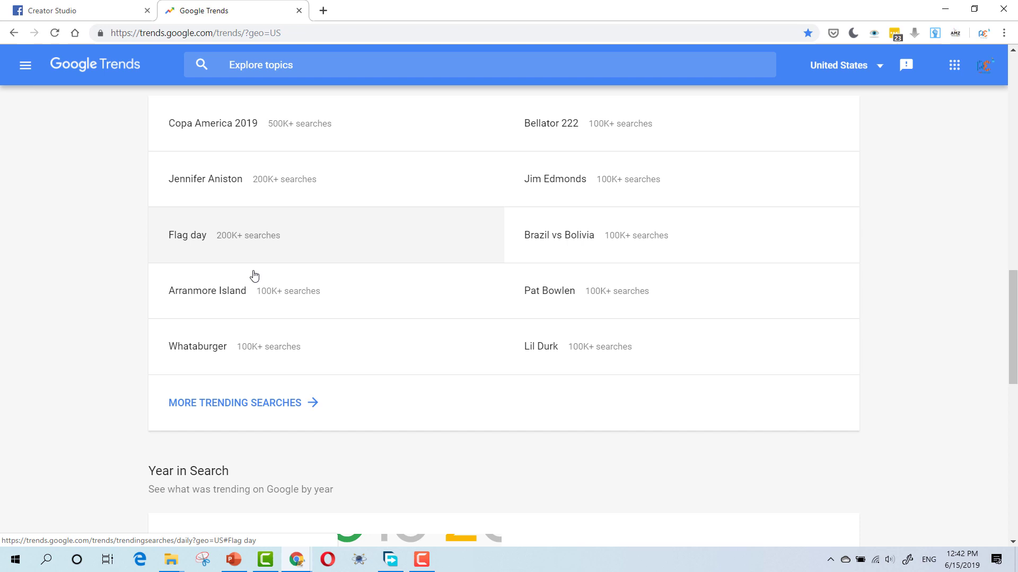
{"action": "scroll", "coordinate": [77, 287], "scroll_direction": "up", "scroll_amount": 1}
{"action": "scroll", "coordinate": [77, 286], "scroll_direction": "up", "scroll_amount": 1}
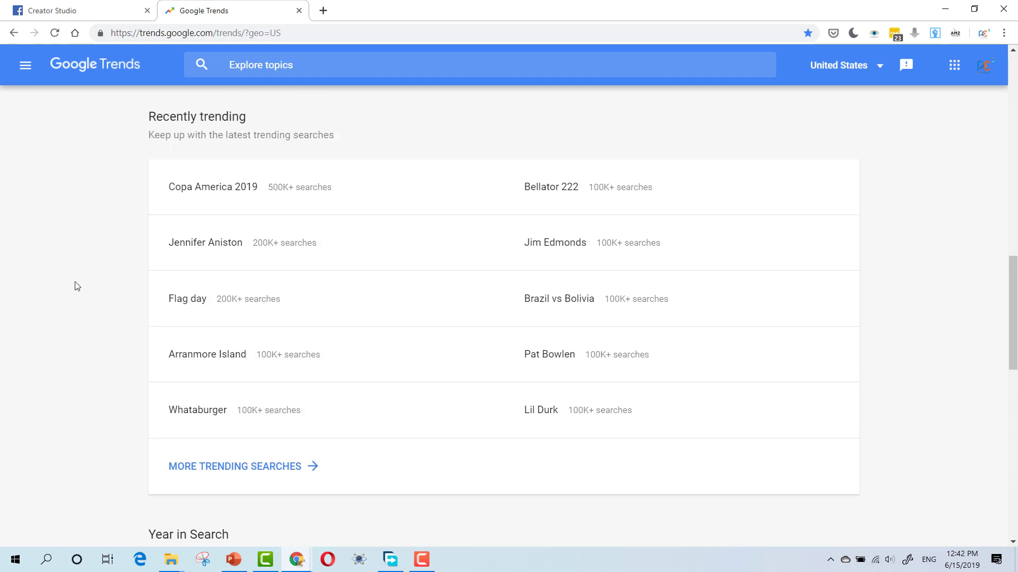
{"action": "scroll", "coordinate": [76, 286], "scroll_direction": "down", "scroll_amount": 2}
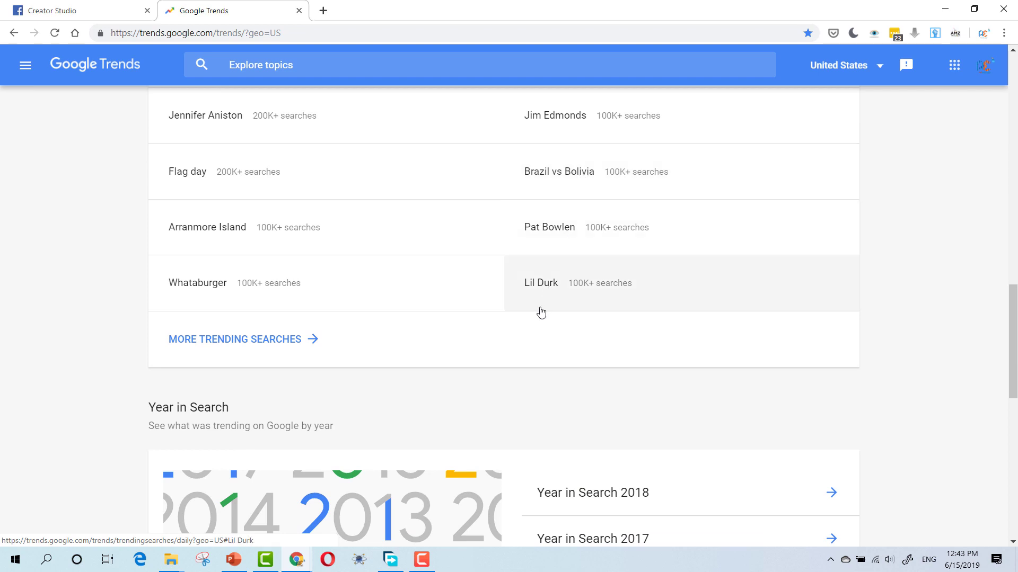
{"action": "scroll", "coordinate": [325, 338], "scroll_direction": "down", "scroll_amount": 2}
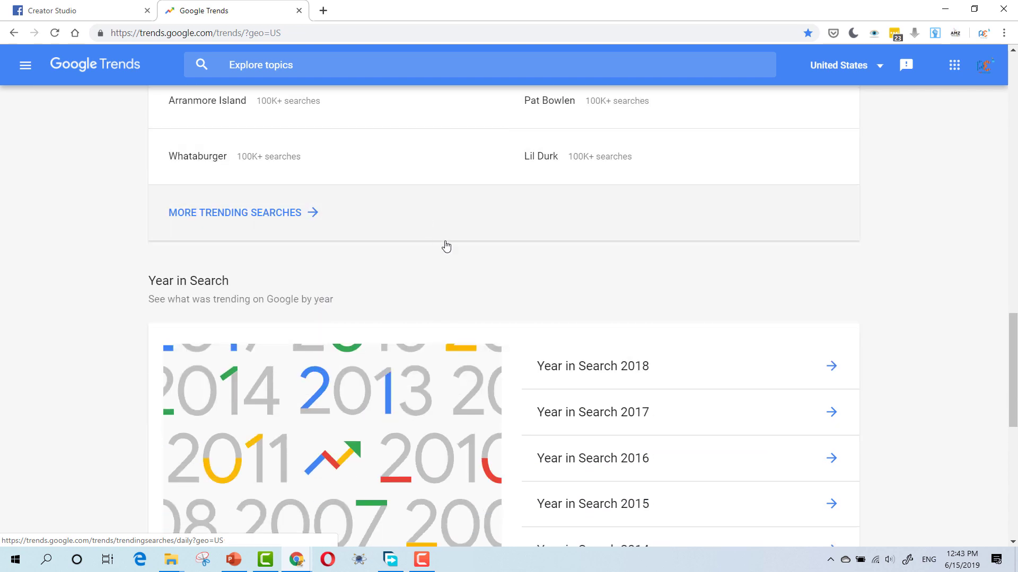
{"action": "scroll", "coordinate": [448, 248], "scroll_direction": "down", "scroll_amount": 1}
{"action": "scroll", "coordinate": [359, 238], "scroll_direction": "up", "scroll_amount": 1}
Show the full US daily trending searches list, led by Copa America 2019.
{"action": "left_click", "coordinate": [252, 220]}
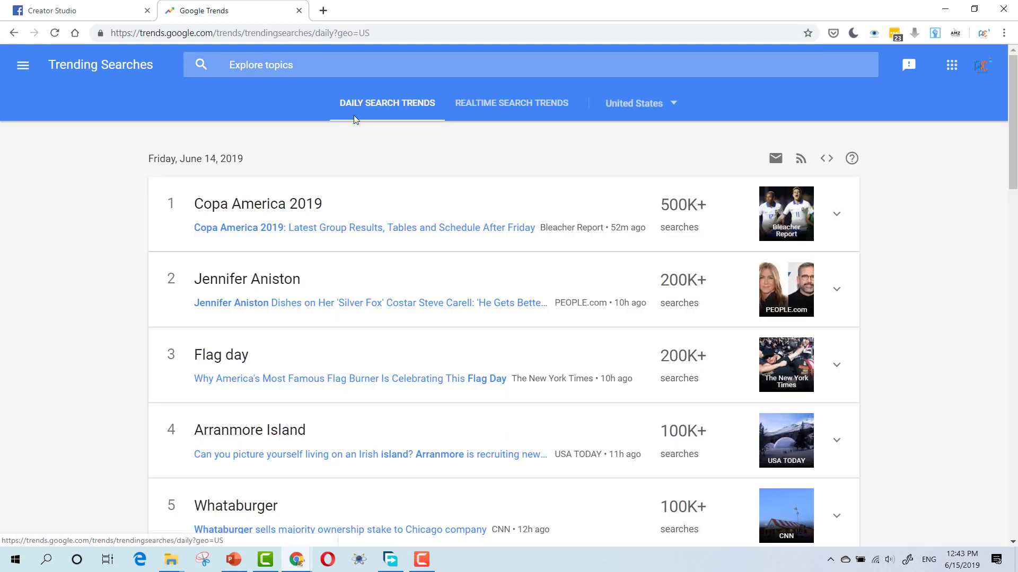
{"action": "scroll", "coordinate": [110, 238], "scroll_direction": "down", "scroll_amount": 1}
{"action": "scroll", "coordinate": [110, 237], "scroll_direction": "down", "scroll_amount": 2}
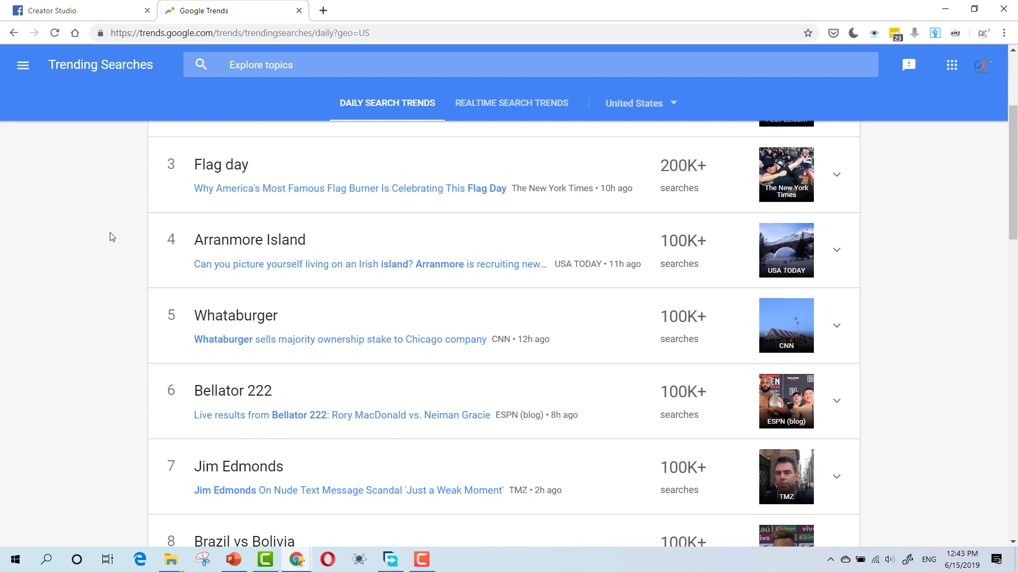
{"action": "scroll", "coordinate": [111, 238], "scroll_direction": "down", "scroll_amount": 2}
{"action": "scroll", "coordinate": [113, 229], "scroll_direction": "down", "scroll_amount": 1}
{"action": "scroll", "coordinate": [168, 249], "scroll_direction": "down", "scroll_amount": 2}
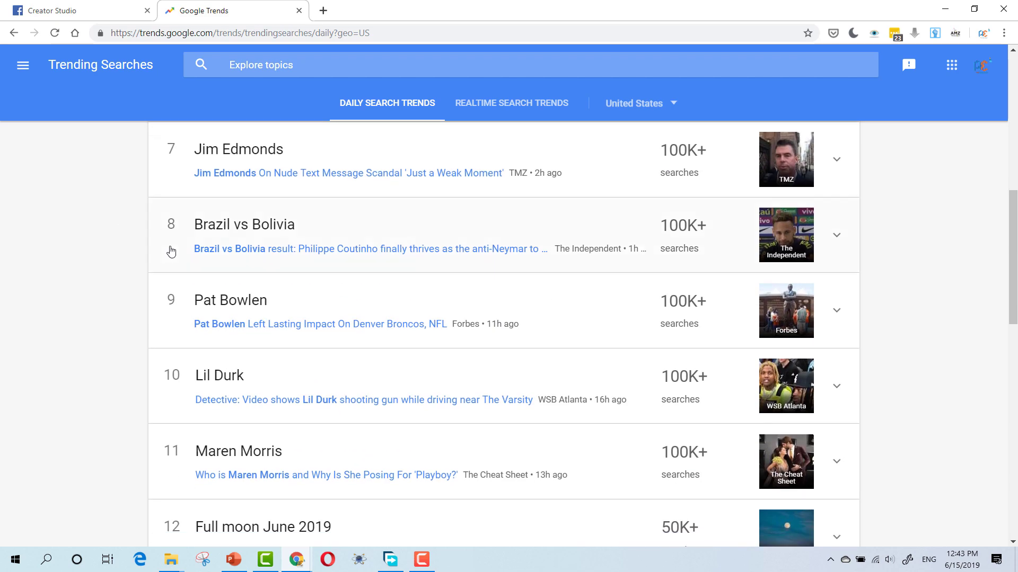
{"action": "scroll", "coordinate": [100, 319], "scroll_direction": "down", "scroll_amount": 2}
{"action": "scroll", "coordinate": [105, 313], "scroll_direction": "down", "scroll_amount": 2}
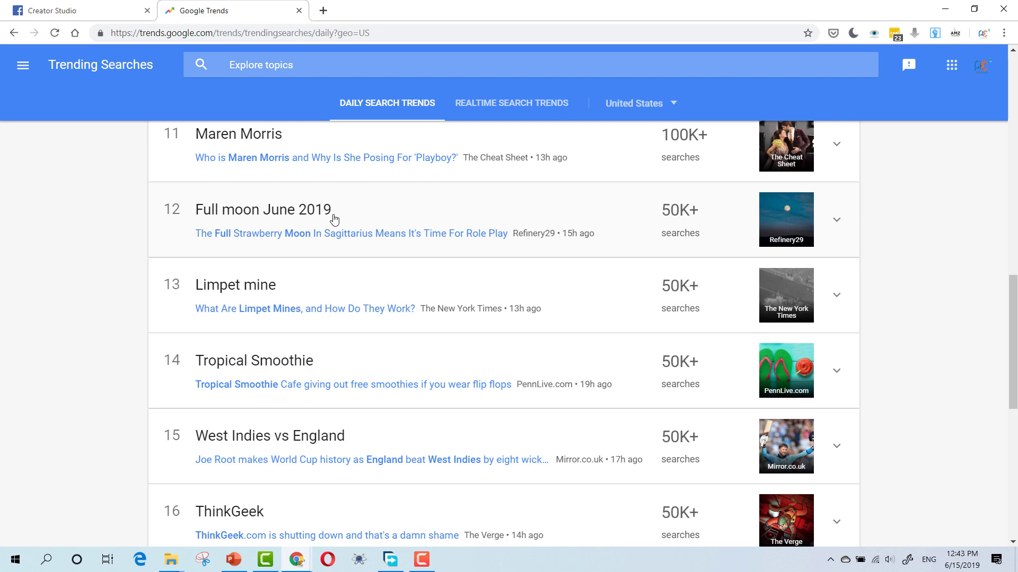
{"action": "scroll", "coordinate": [112, 249], "scroll_direction": "down", "scroll_amount": 2}
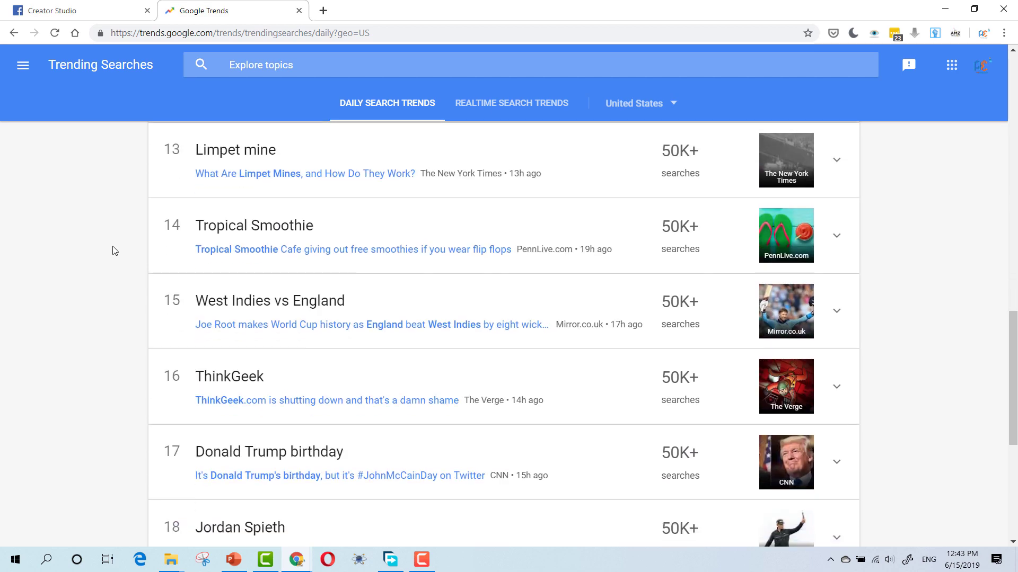
{"action": "scroll", "coordinate": [115, 254], "scroll_direction": "down", "scroll_amount": 2}
{"action": "scroll", "coordinate": [119, 262], "scroll_direction": "down", "scroll_amount": 1}
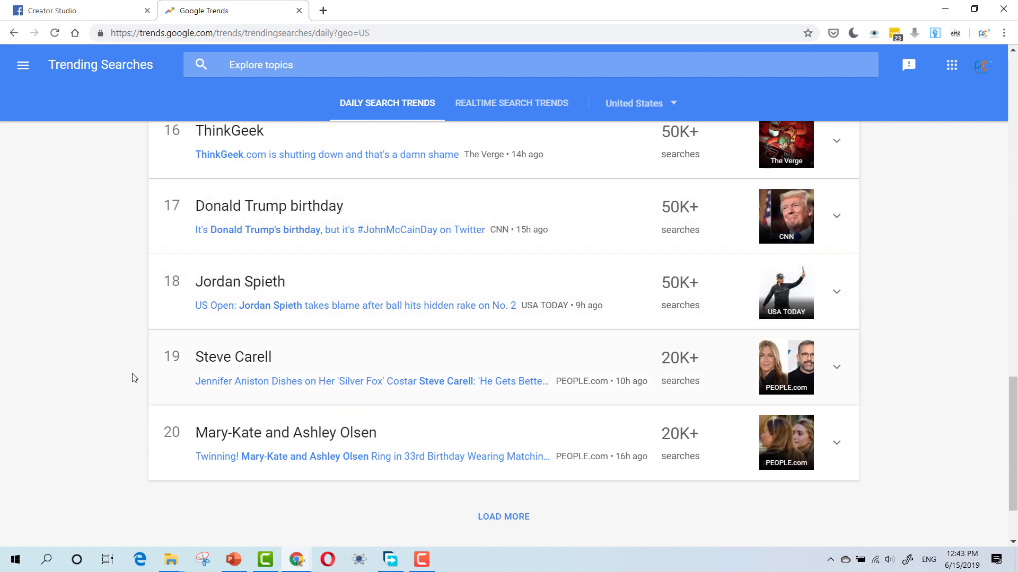
{"action": "scroll", "coordinate": [104, 350], "scroll_direction": "up", "scroll_amount": 2}
{"action": "scroll", "coordinate": [104, 349], "scroll_direction": "up", "scroll_amount": 5}
{"action": "scroll", "coordinate": [104, 350], "scroll_direction": "up", "scroll_amount": 6}
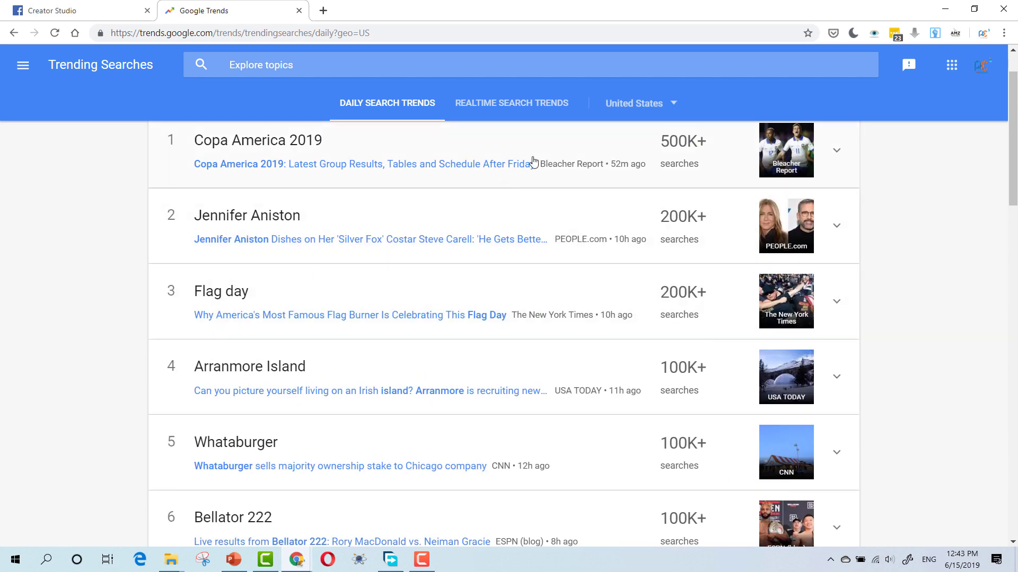
Switch to the US realtime search trends for the past 24 hours.
{"action": "left_click", "coordinate": [493, 104]}
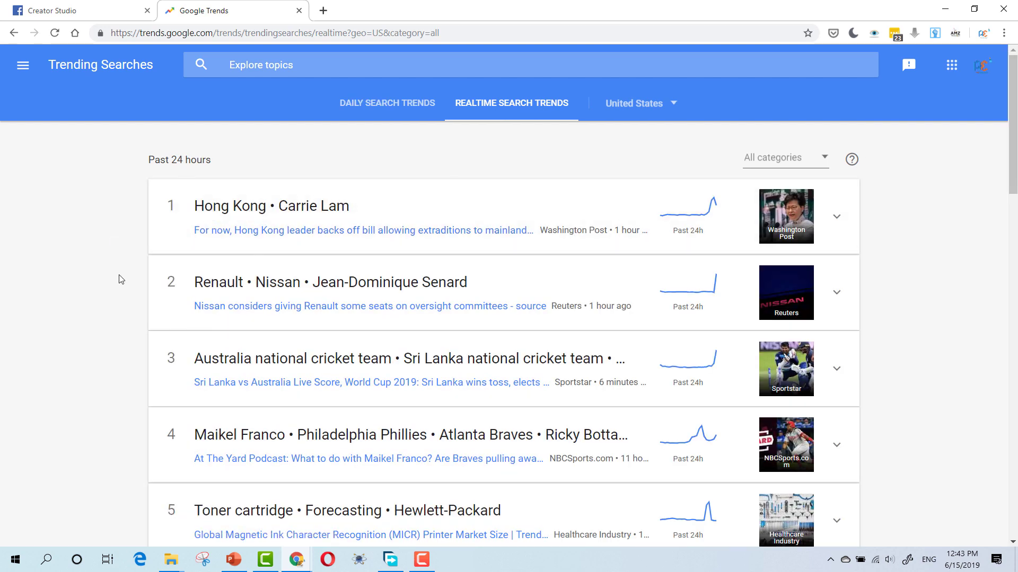
{"action": "scroll", "coordinate": [125, 291], "scroll_direction": "down", "scroll_amount": 1}
{"action": "scroll", "coordinate": [143, 303], "scroll_direction": "down", "scroll_amount": 1}
{"action": "scroll", "coordinate": [143, 304], "scroll_direction": "down", "scroll_amount": 3}
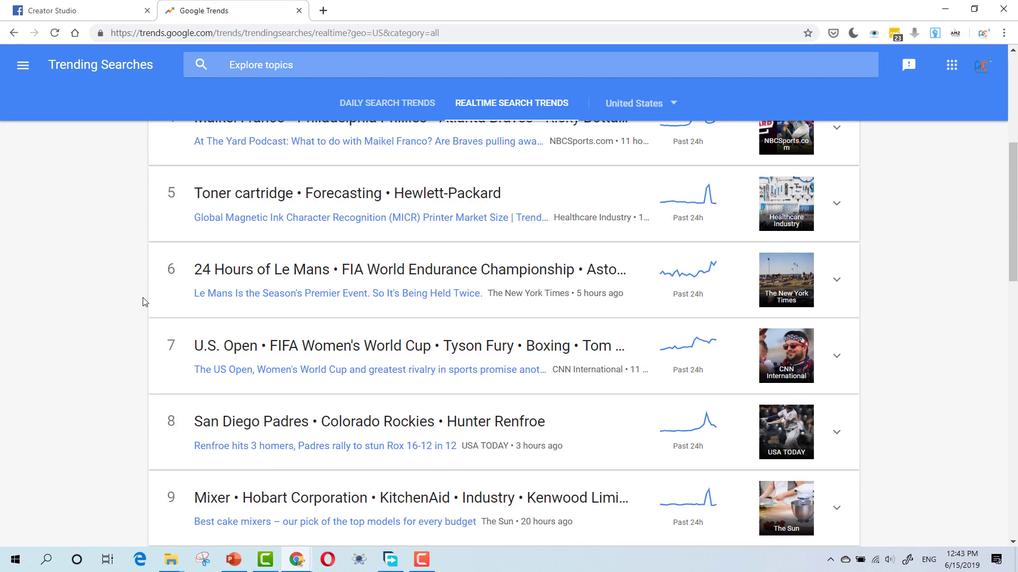
{"action": "scroll", "coordinate": [140, 300], "scroll_direction": "down", "scroll_amount": 2}
{"action": "scroll", "coordinate": [151, 306], "scroll_direction": "down", "scroll_amount": 5}
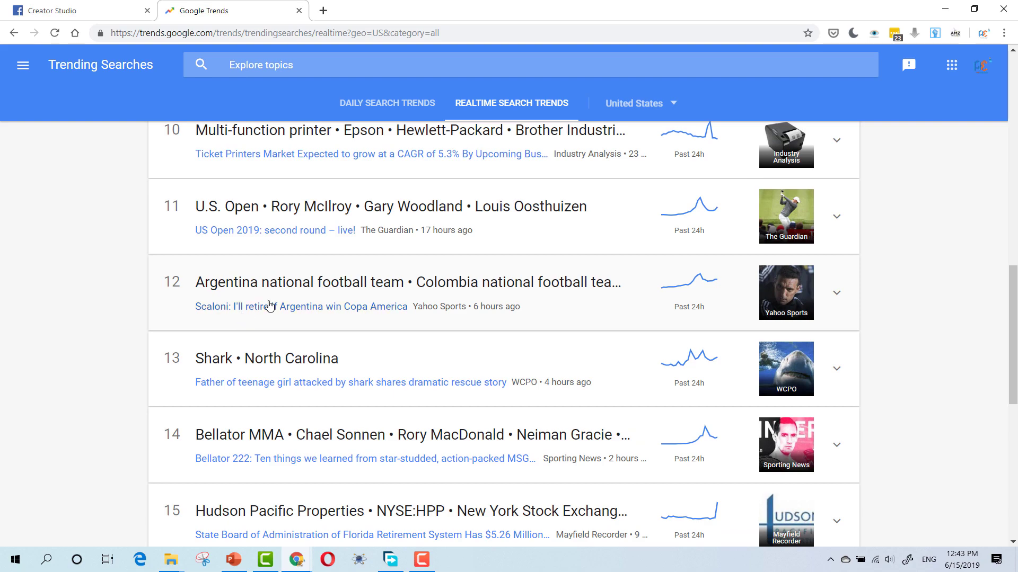
{"action": "left_click_drag", "start_coordinate": [1014, 315], "coordinate": [994, 85]}
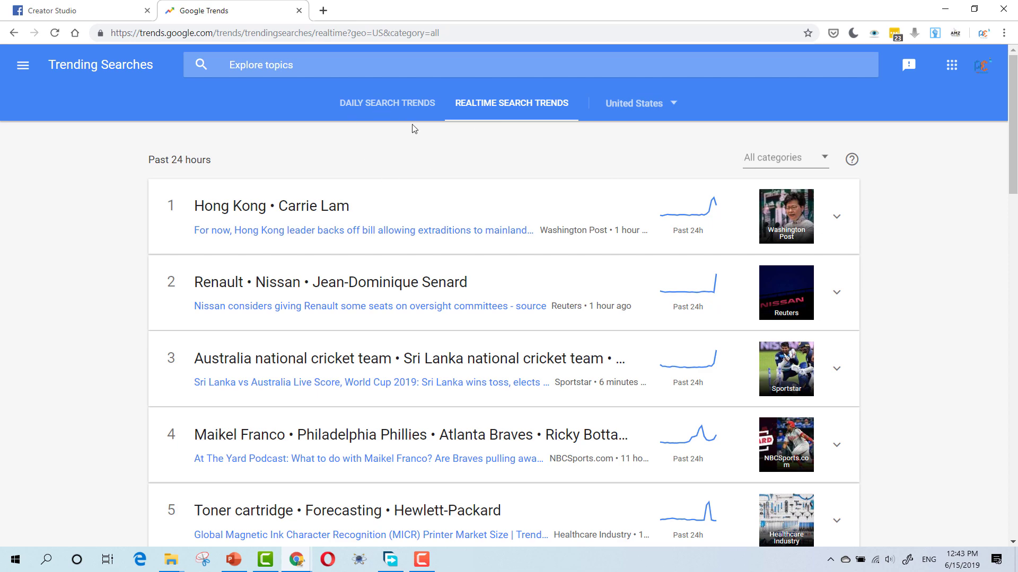
Open YouTube in a new tab and search for 'electrical engineering'.
{"action": "left_click", "coordinate": [323, 11]}
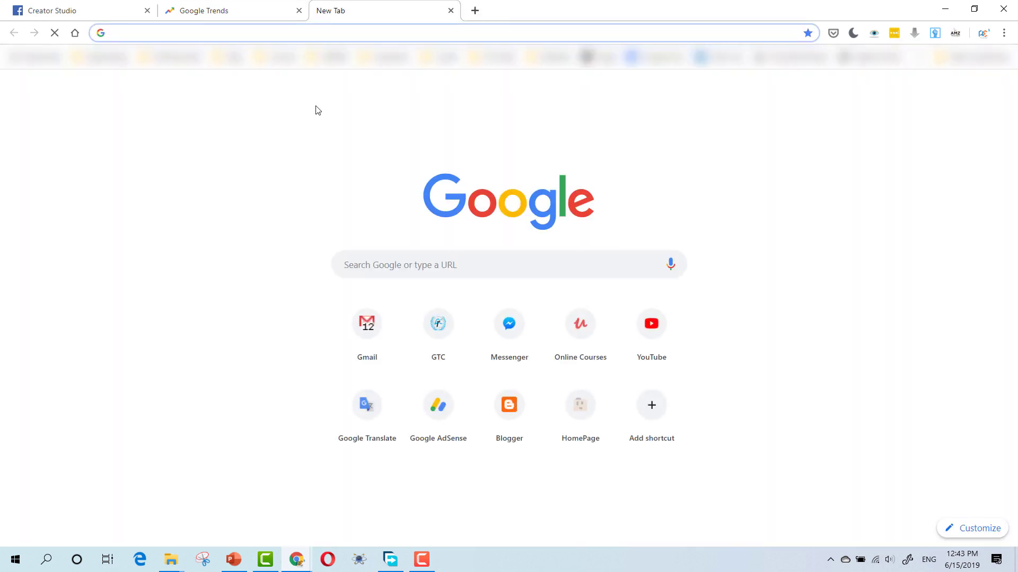
{"action": "type", "text": "you"}
{"action": "key", "text": "Return"}
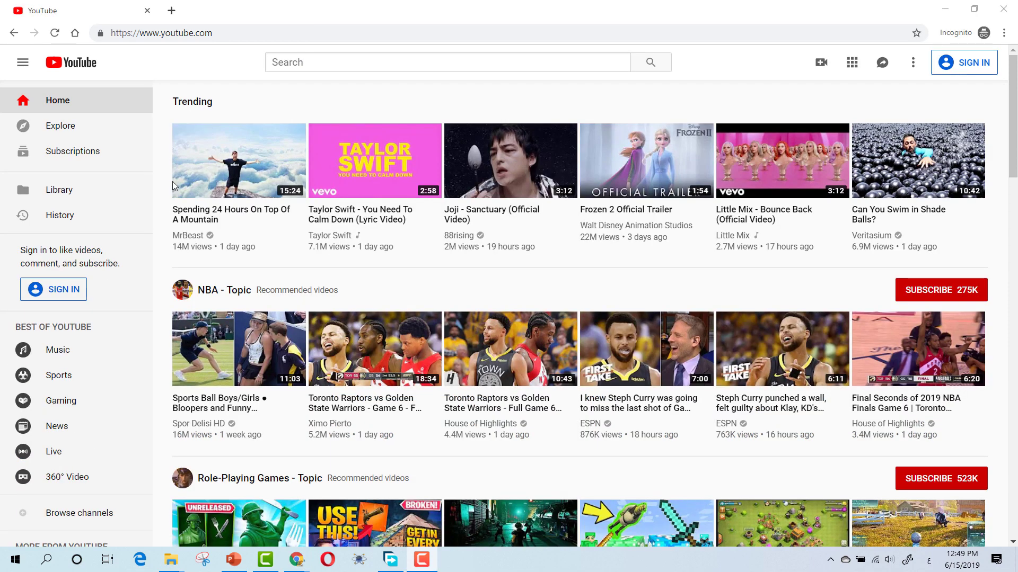
{"action": "left_click", "coordinate": [289, 64]}
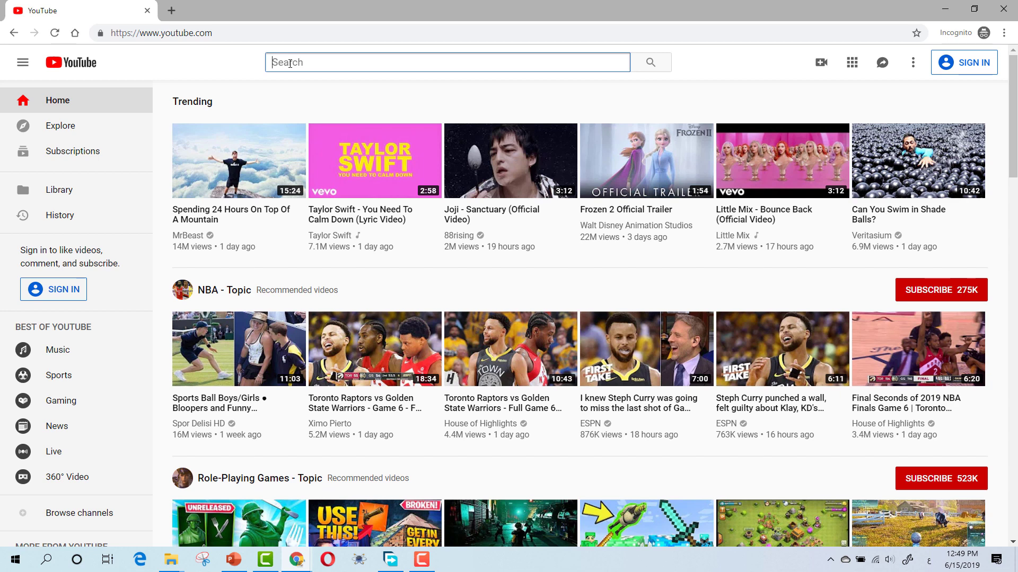
{"action": "key", "text": "alt+shift"}
{"action": "type", "text": "ث"}
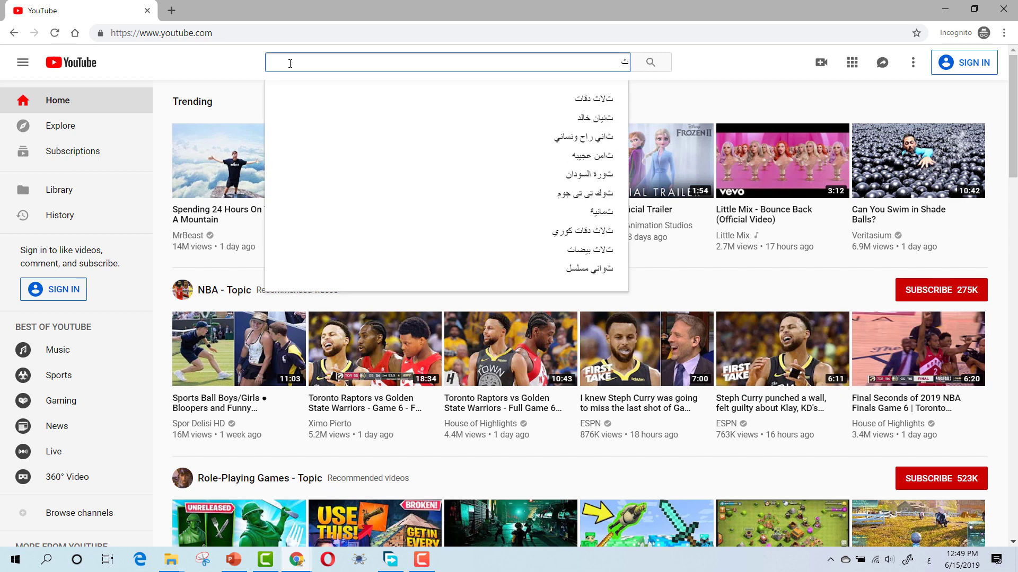
{"action": "key", "text": "BackSpace"}
{"action": "key", "text": "alt+shift"}
{"action": "type", "text": "e"}
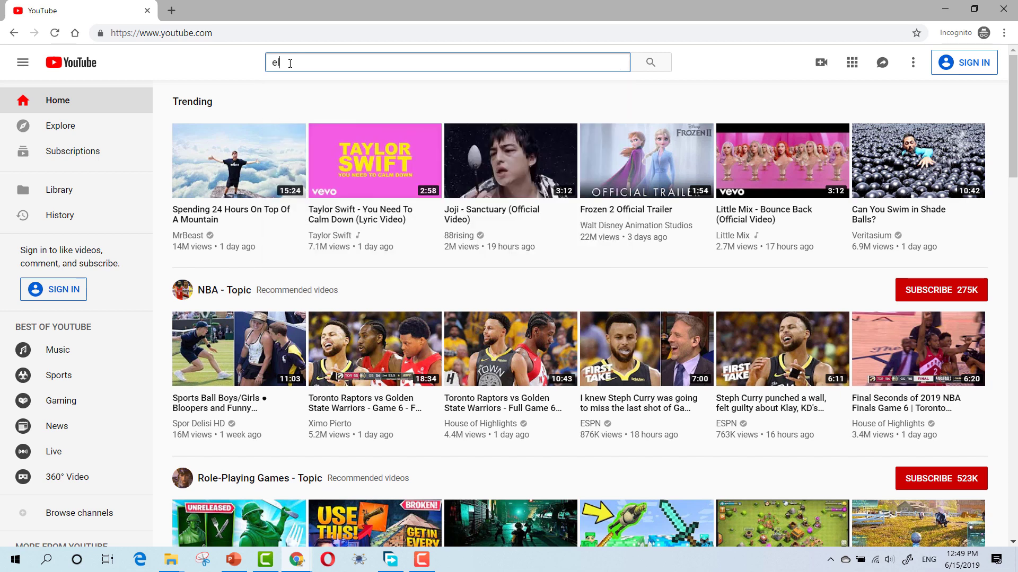
{"action": "type", "text": "lectrical engi"}
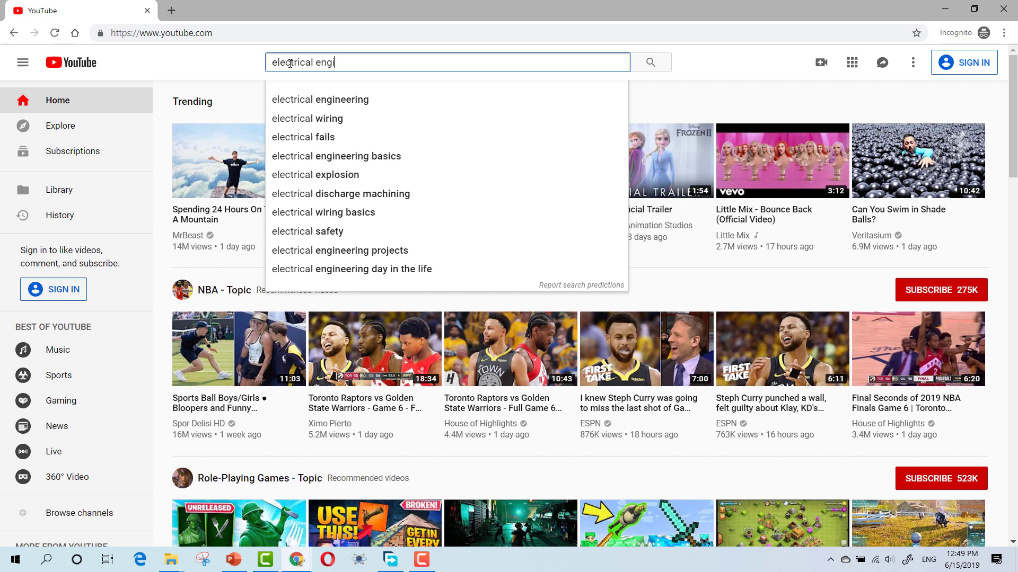
{"action": "type", "text": "neering"}
{"action": "key", "text": "Return"}
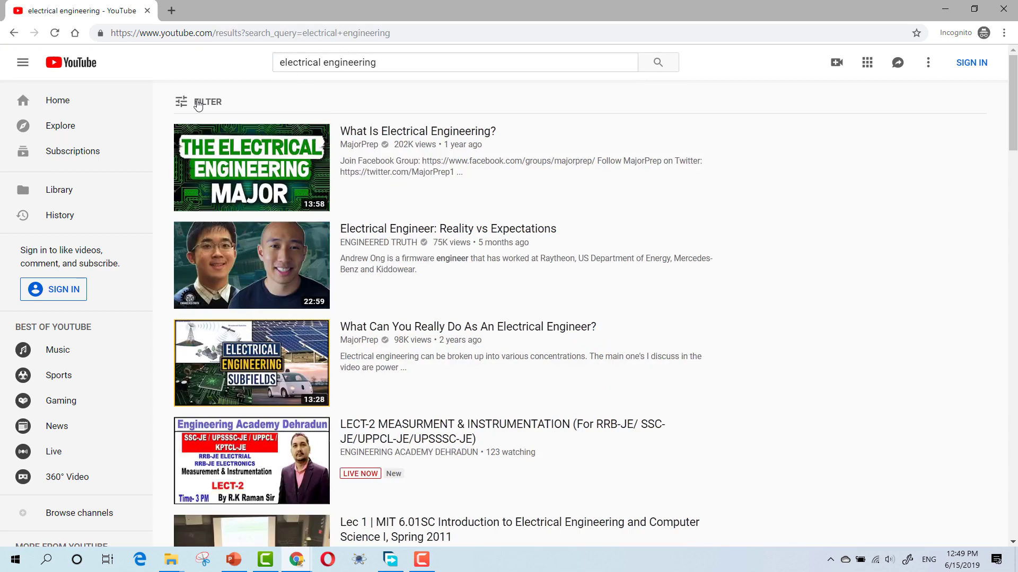
Filter the results to Creative Commons videos and sort them by view count.
{"action": "left_click", "coordinate": [198, 104]}
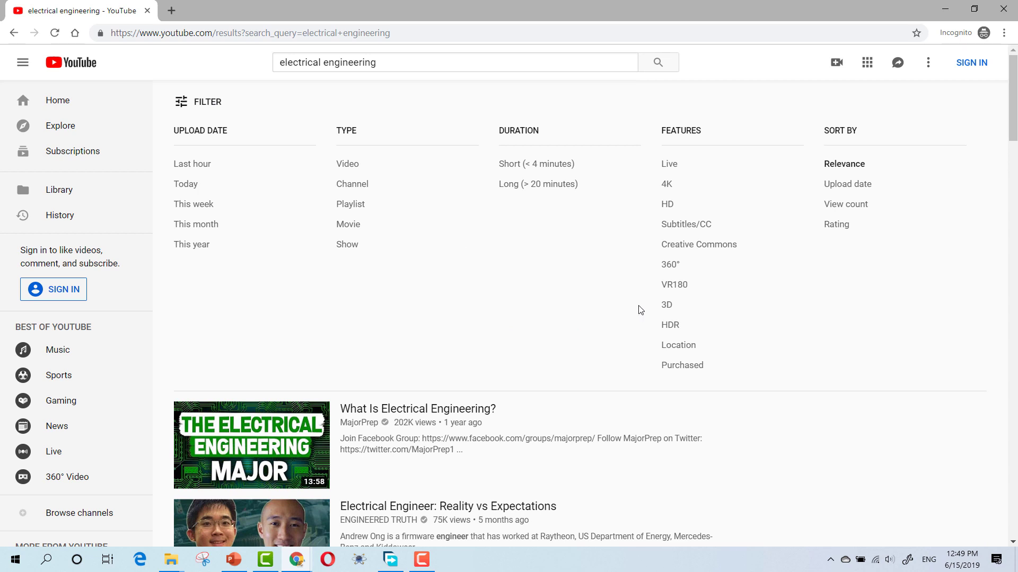
{"action": "left_click", "coordinate": [702, 251]}
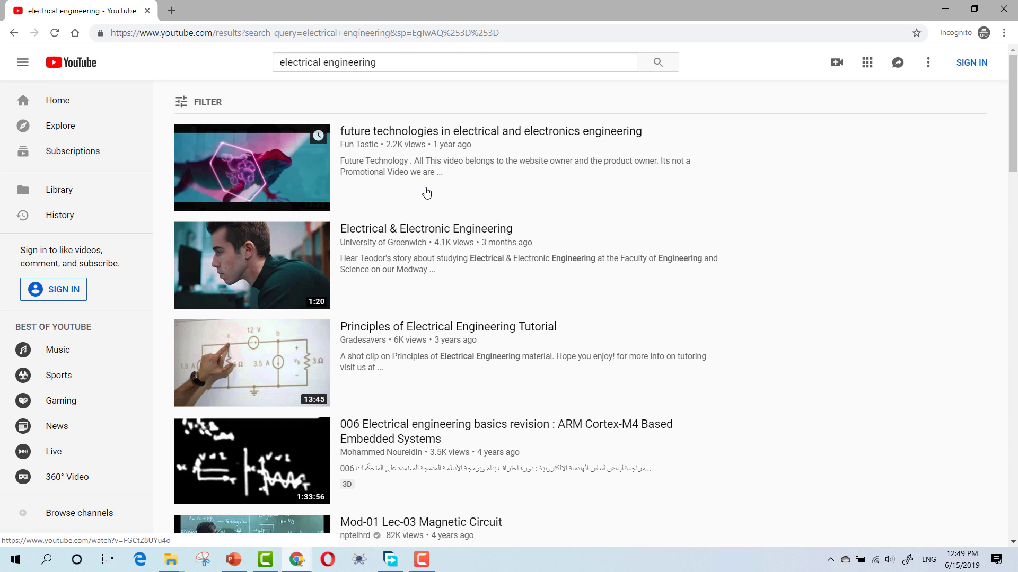
{"action": "mouse_move", "coordinate": [251, 167]}
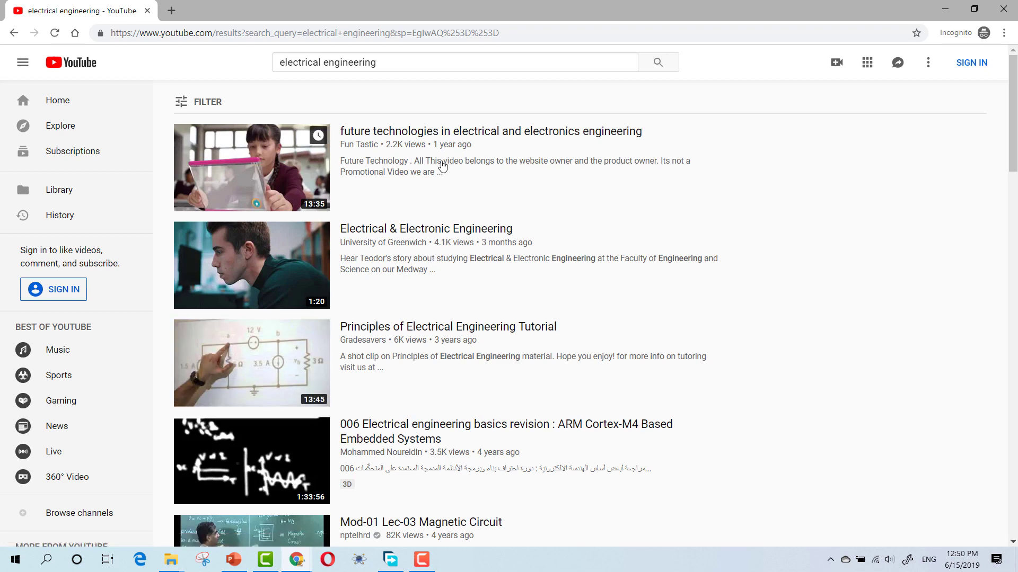
{"action": "left_click", "coordinate": [205, 103]}
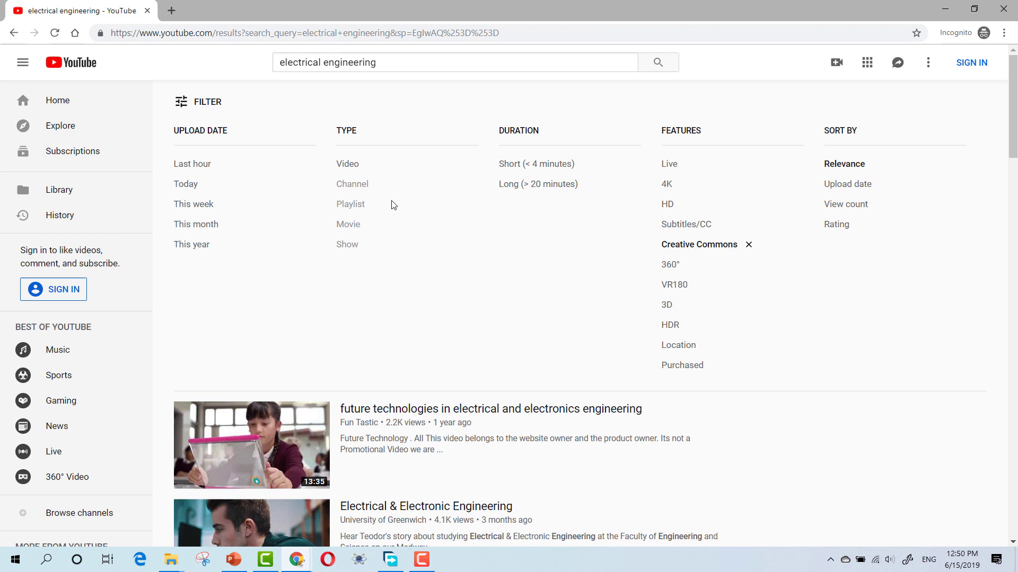
{"action": "left_click", "coordinate": [847, 209]}
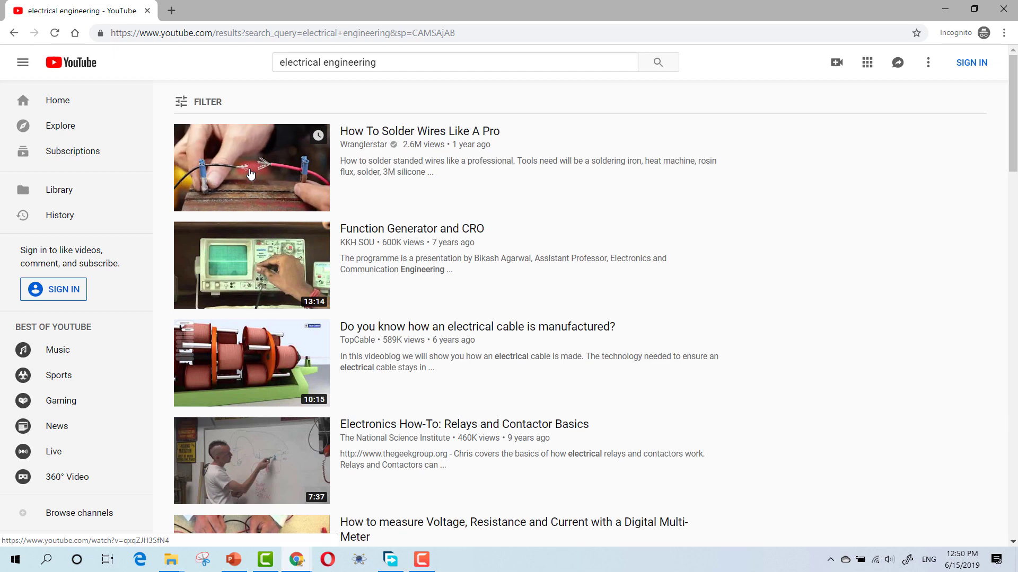
{"action": "left_click", "coordinate": [199, 102]}
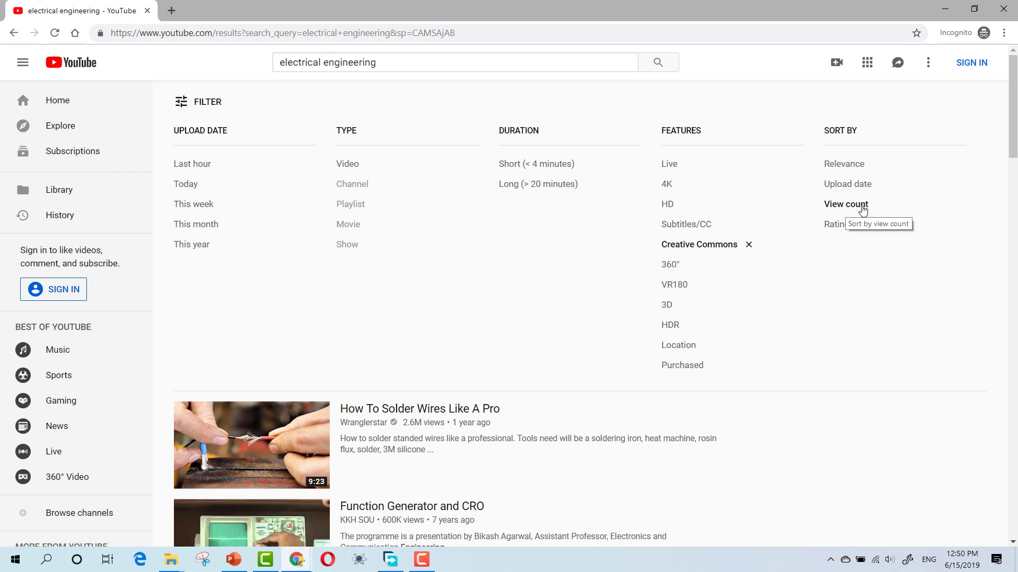
{"action": "left_click", "coordinate": [187, 102]}
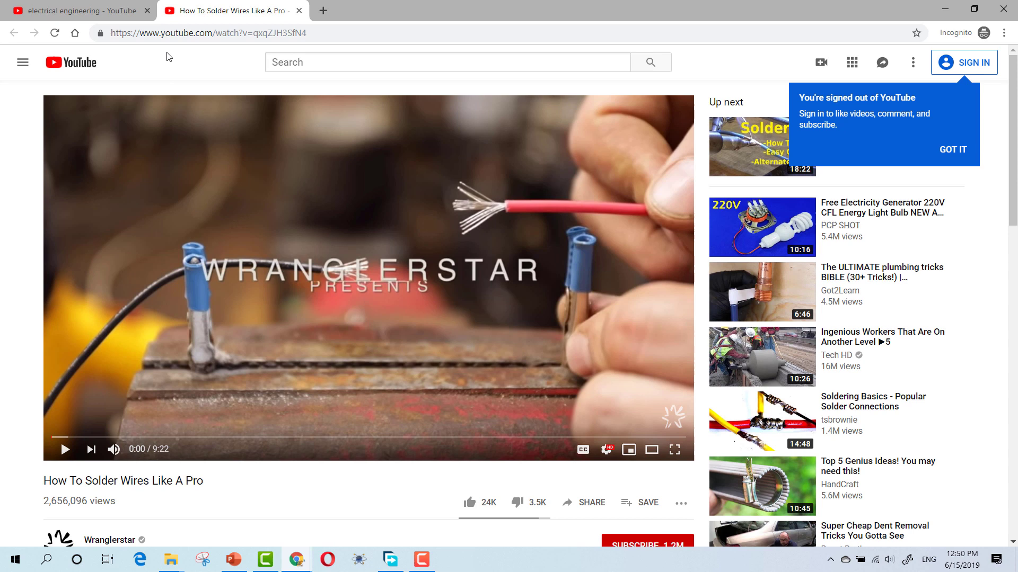
{"action": "left_click", "coordinate": [162, 34]}
{"action": "left_click", "coordinate": [161, 37]}
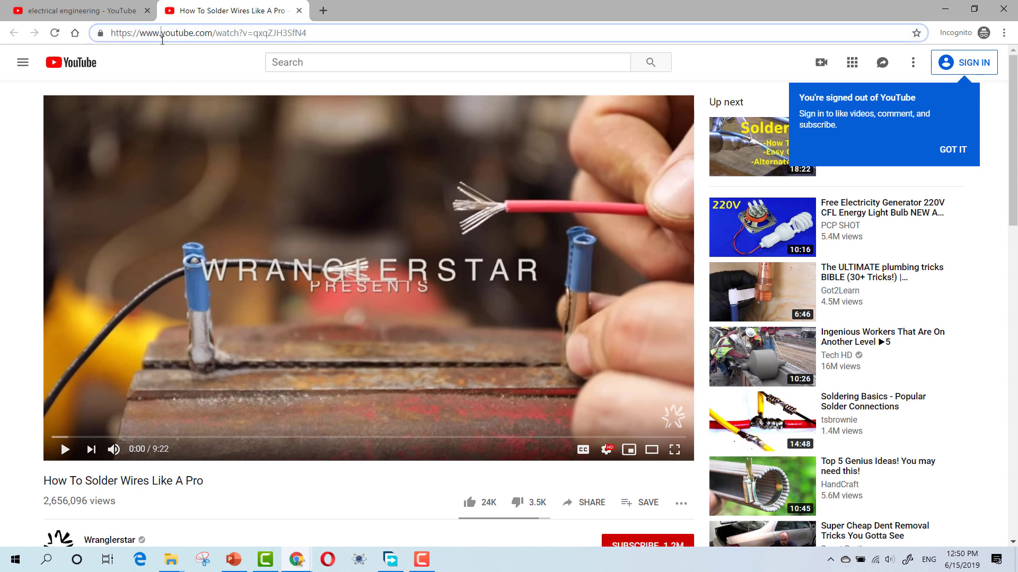
{"action": "type", "text": "s"}
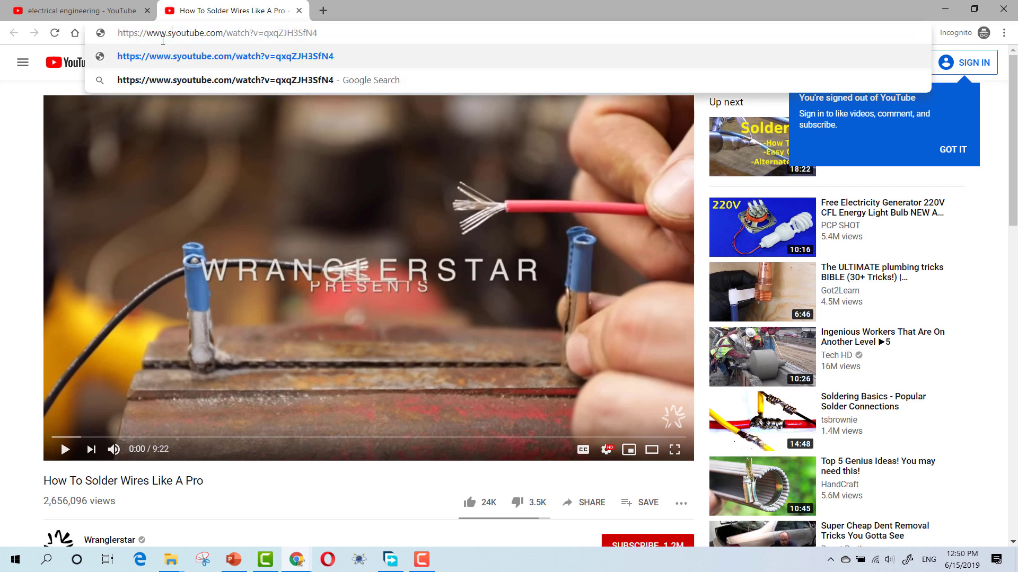
{"action": "type", "text": "s"}
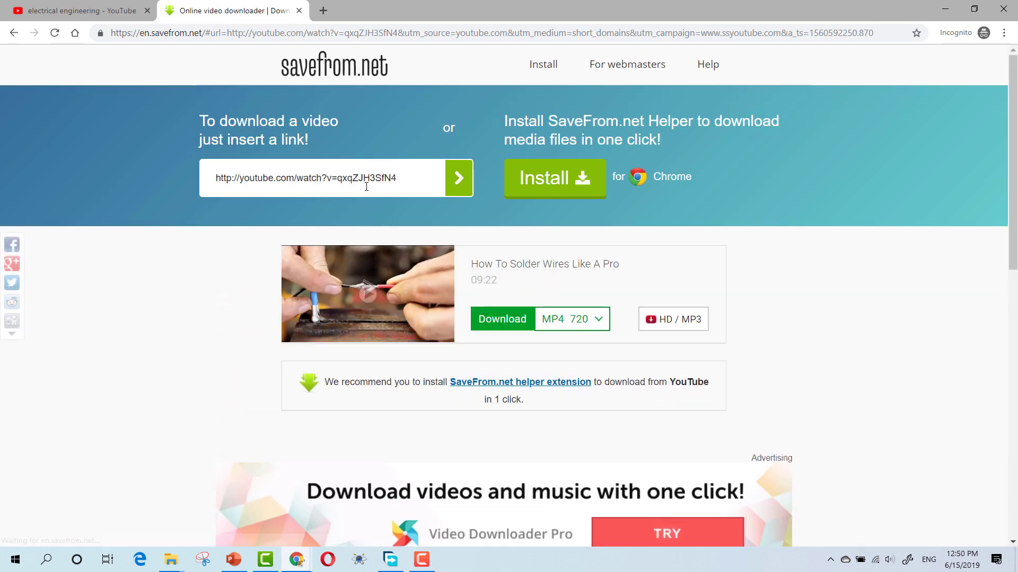
Download 'How To Solder Wires Like A Pro' as MP4 720 with Free Download Manager.
{"action": "left_click", "coordinate": [592, 327]}
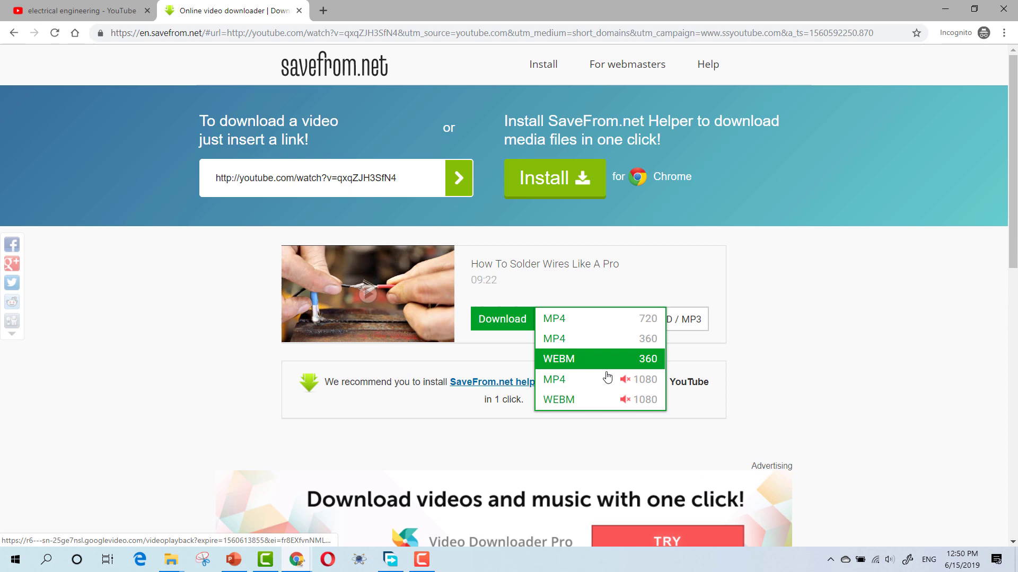
{"action": "left_click", "coordinate": [587, 325]}
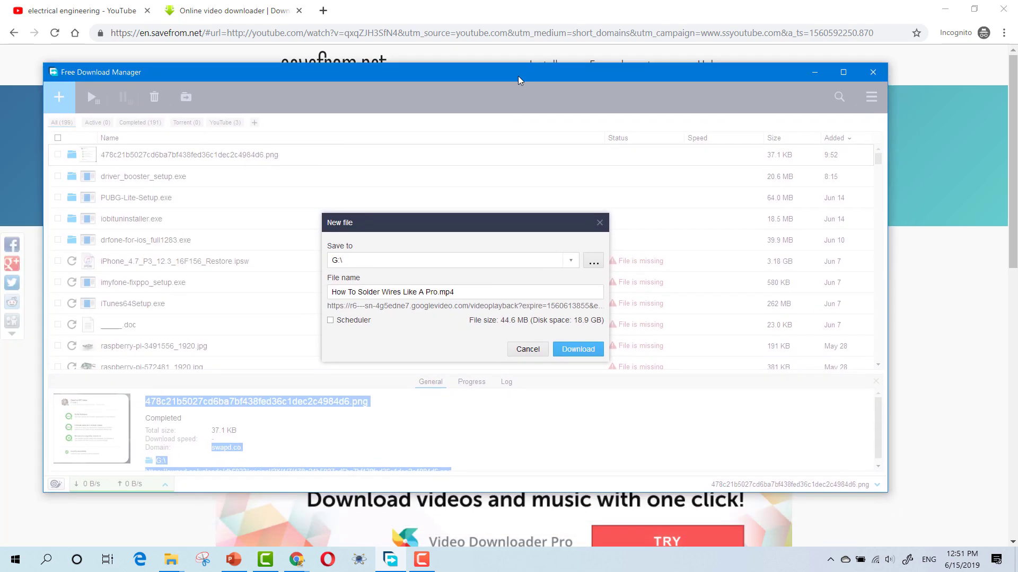
{"action": "left_click", "coordinate": [560, 349]}
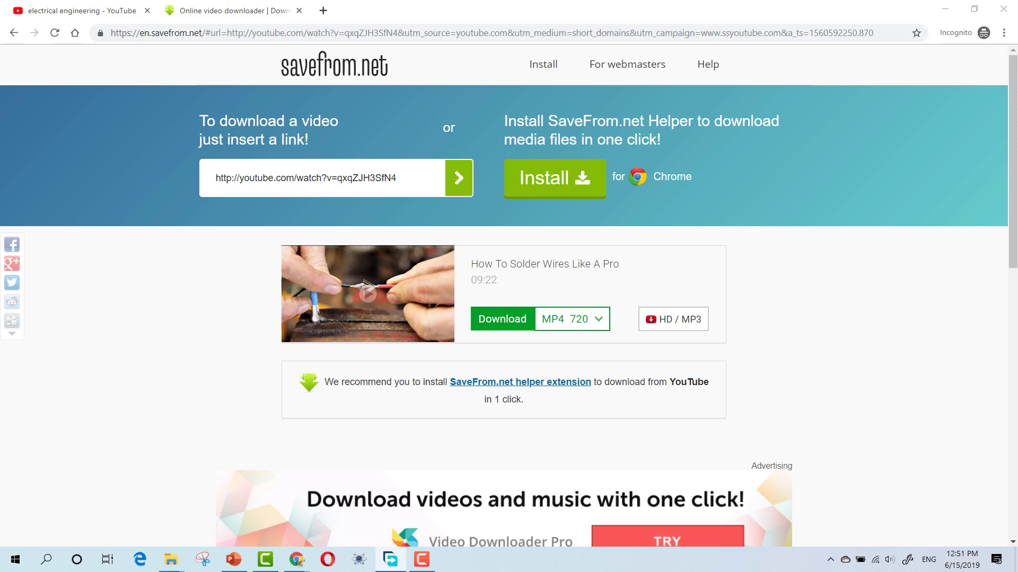
{"action": "left_click", "coordinate": [94, 11]}
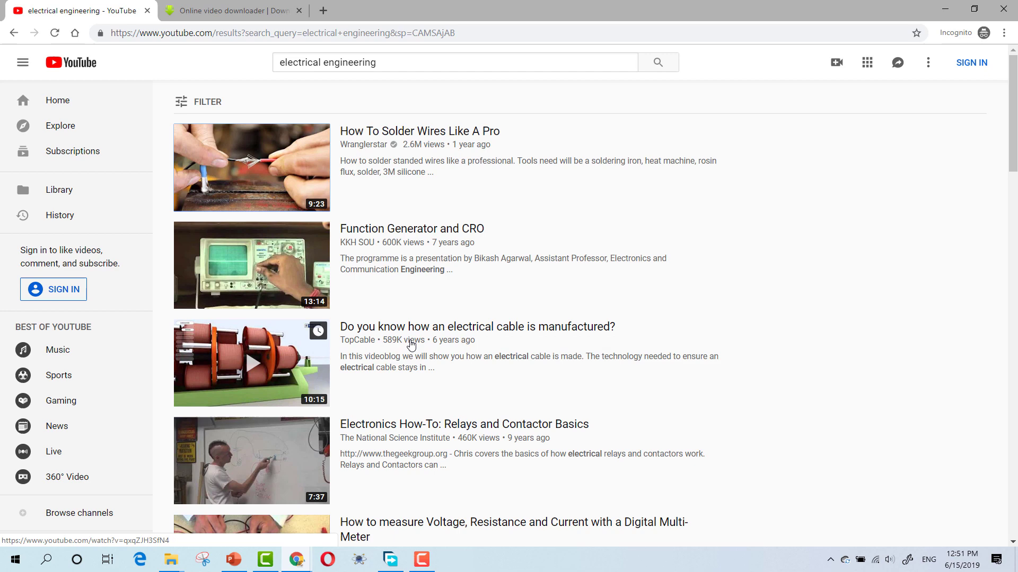
Give the cable manufacturing video its own tab and search 'free download manager' in another.
{"action": "middle_click", "coordinate": [292, 360]}
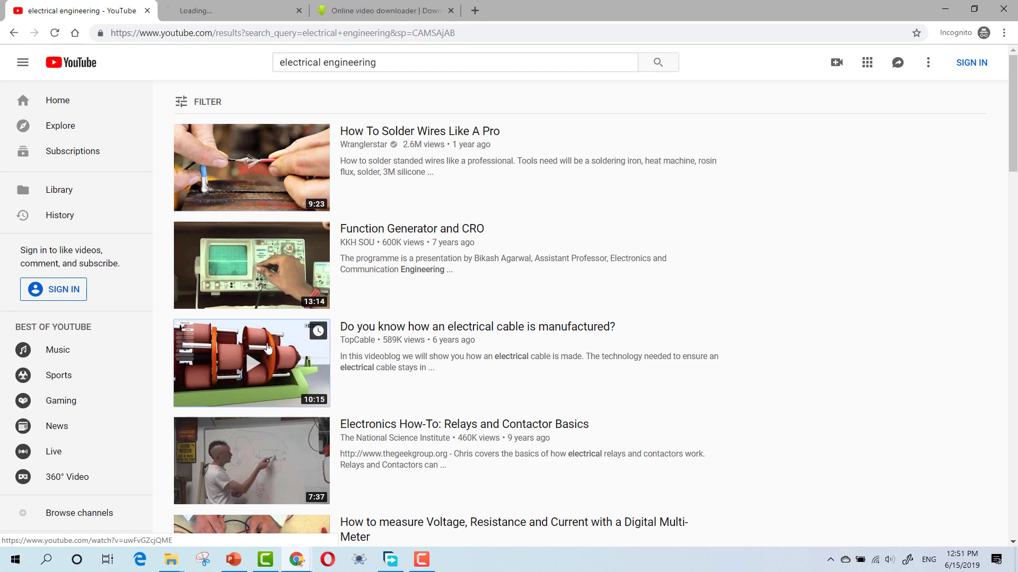
{"action": "left_click", "coordinate": [299, 31]}
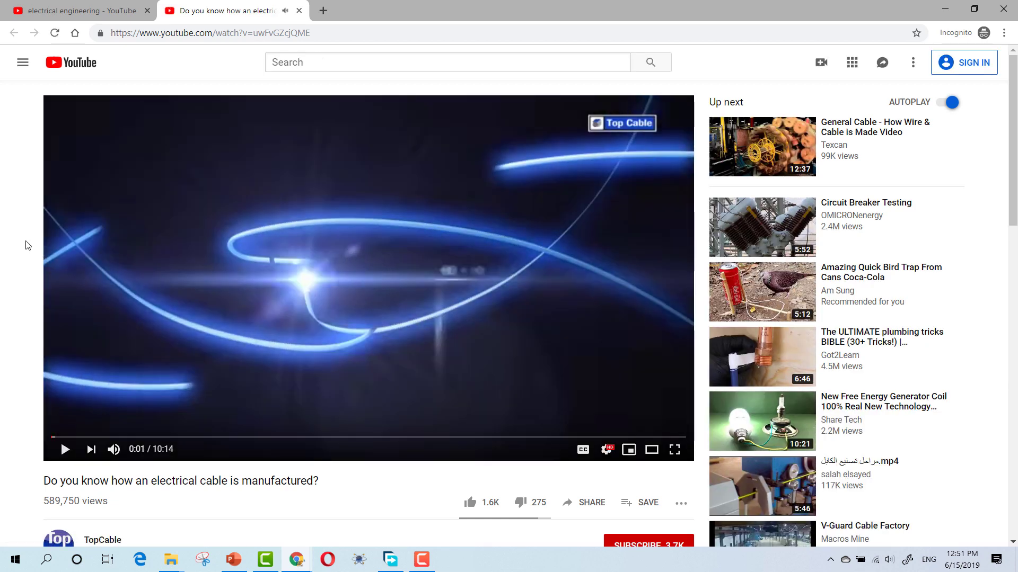
{"action": "left_click", "coordinate": [324, 11]}
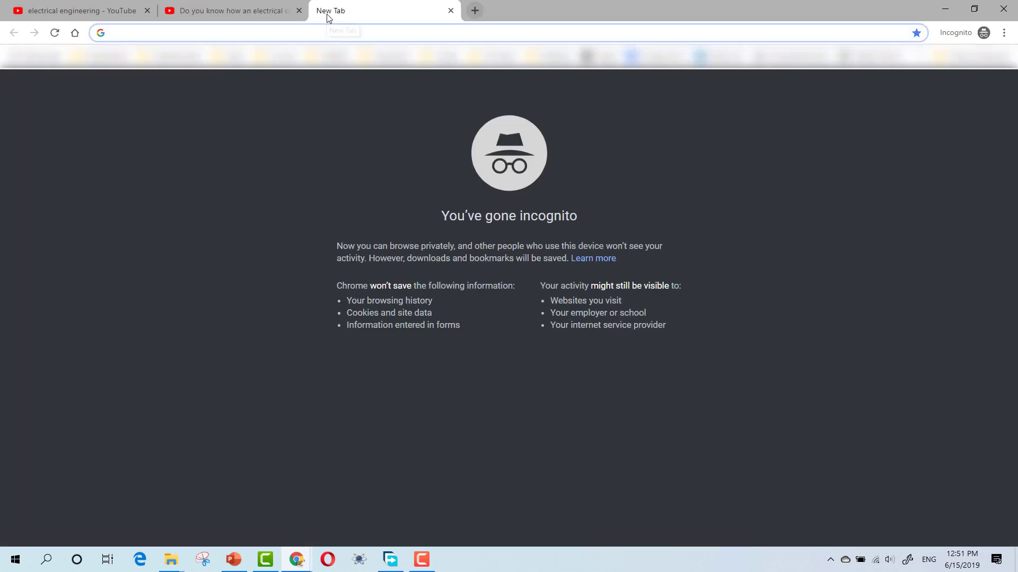
{"action": "type", "text": "free down"}
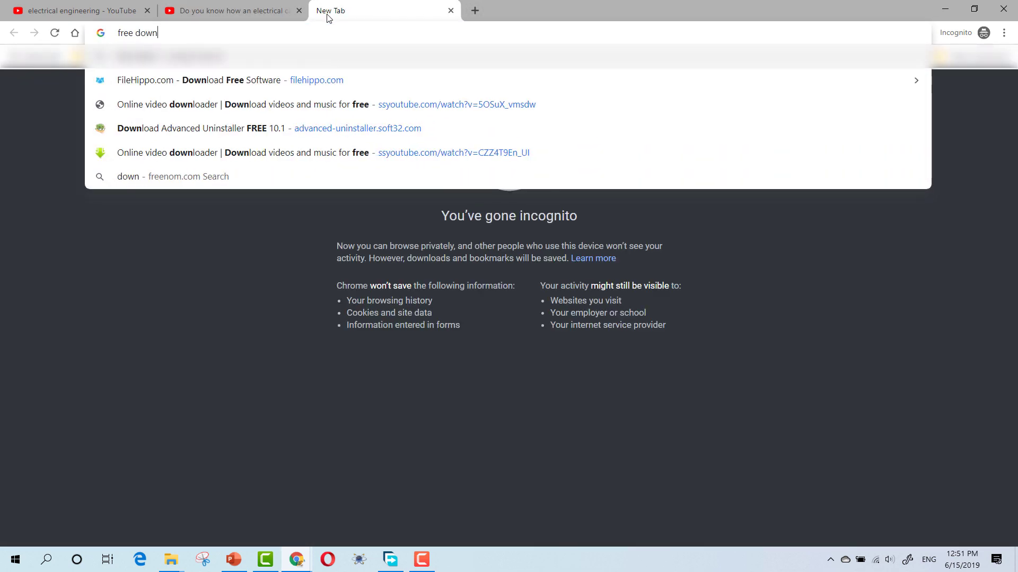
{"action": "type", "text": "load manager"}
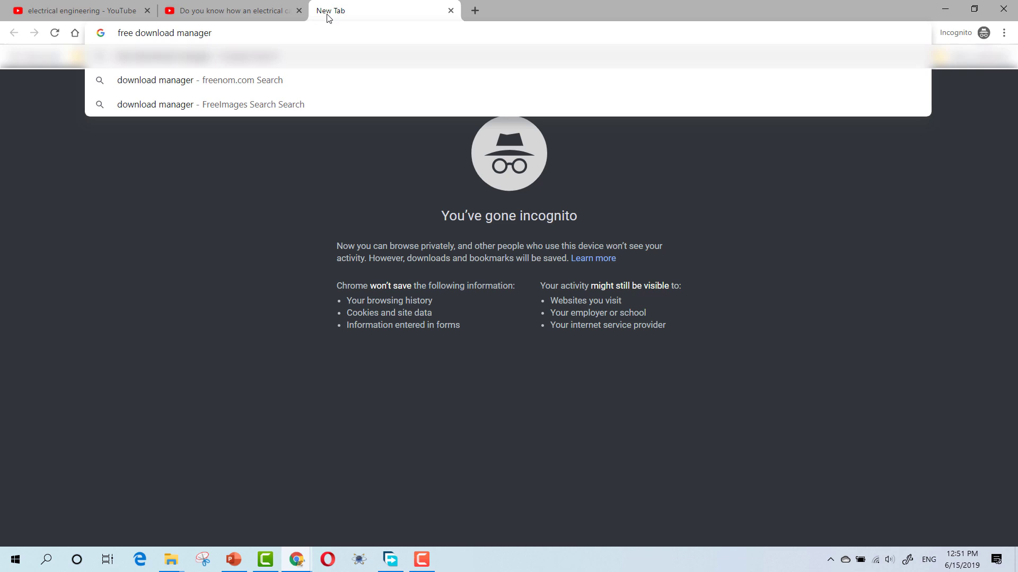
{"action": "key", "text": "Return"}
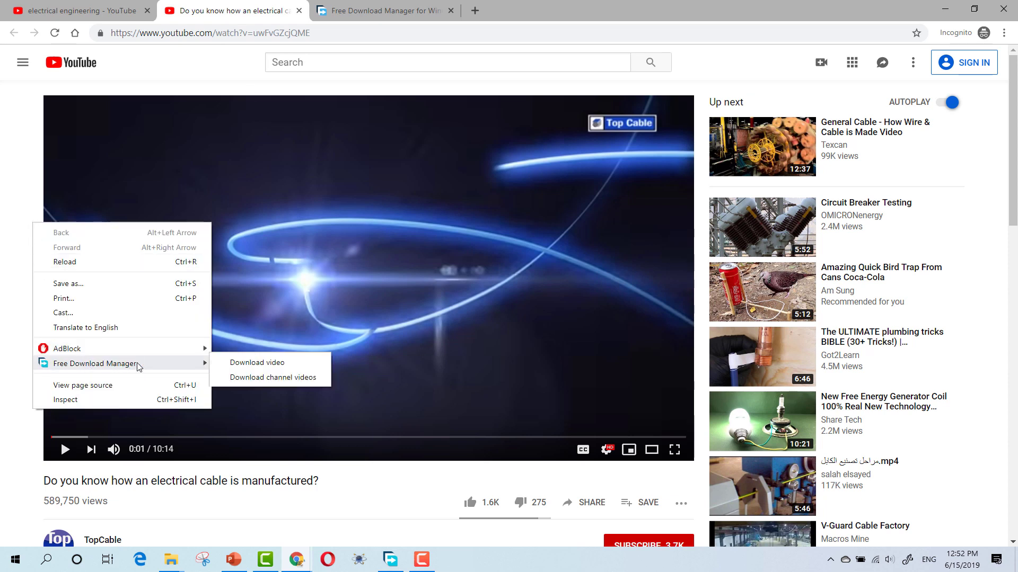
Download the cable manufacturing video with Free Download Manager at MP4 720p quality.
{"action": "left_click", "coordinate": [256, 366]}
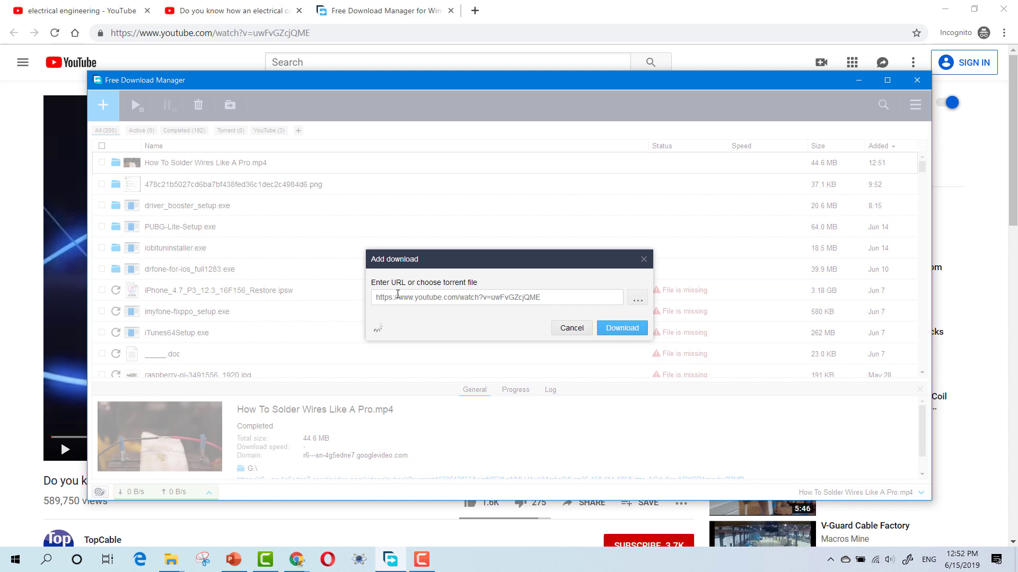
{"action": "left_click", "coordinate": [408, 326]}
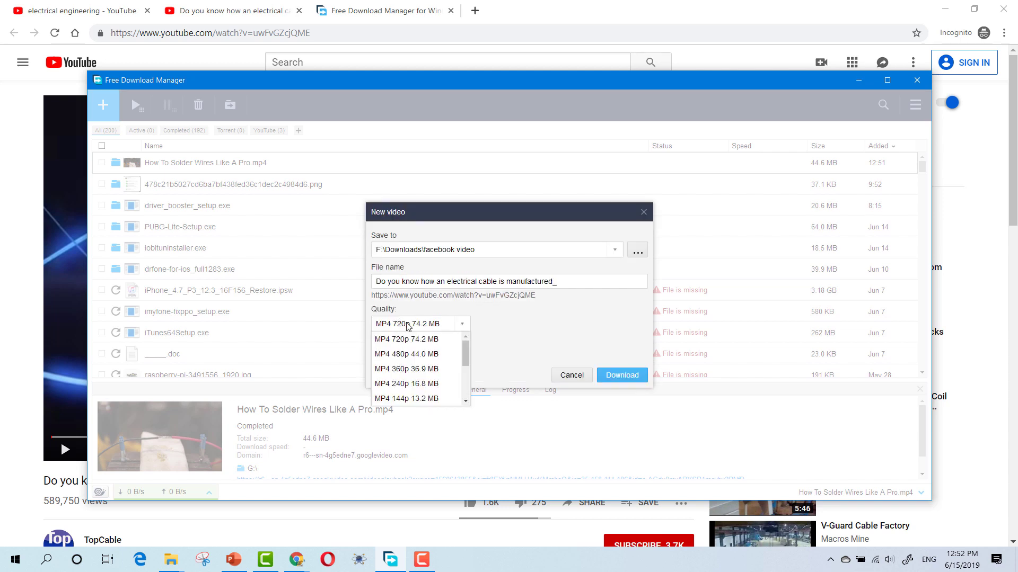
{"action": "mouse_move", "coordinate": [466, 350]}
{"action": "left_mouse_down"}
{"action": "mouse_move", "coordinate": [458, 389]}
{"action": "mouse_move", "coordinate": [464, 340]}
{"action": "left_mouse_up"}
{"action": "left_click", "coordinate": [421, 341]}
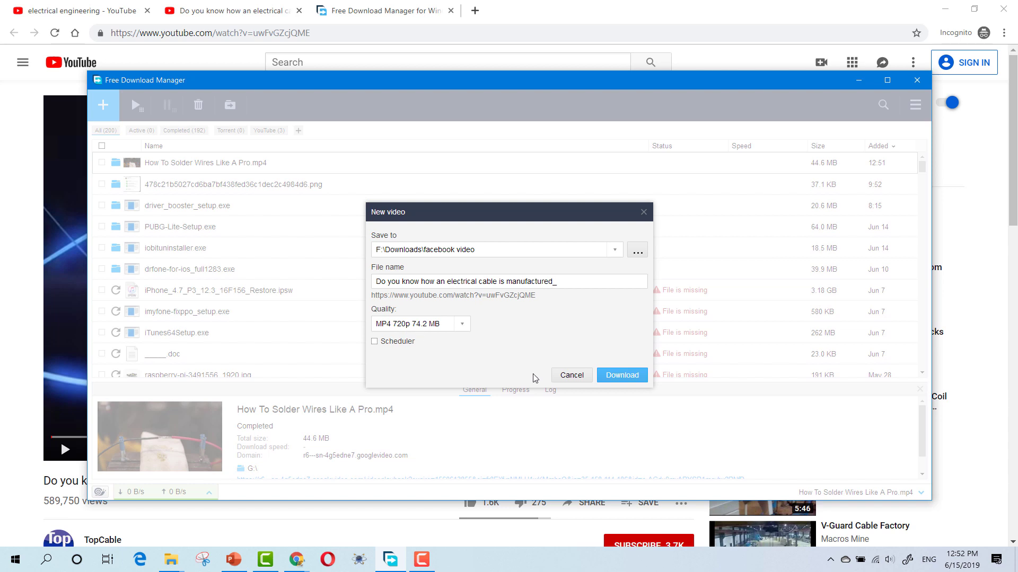
{"action": "left_click", "coordinate": [623, 377]}
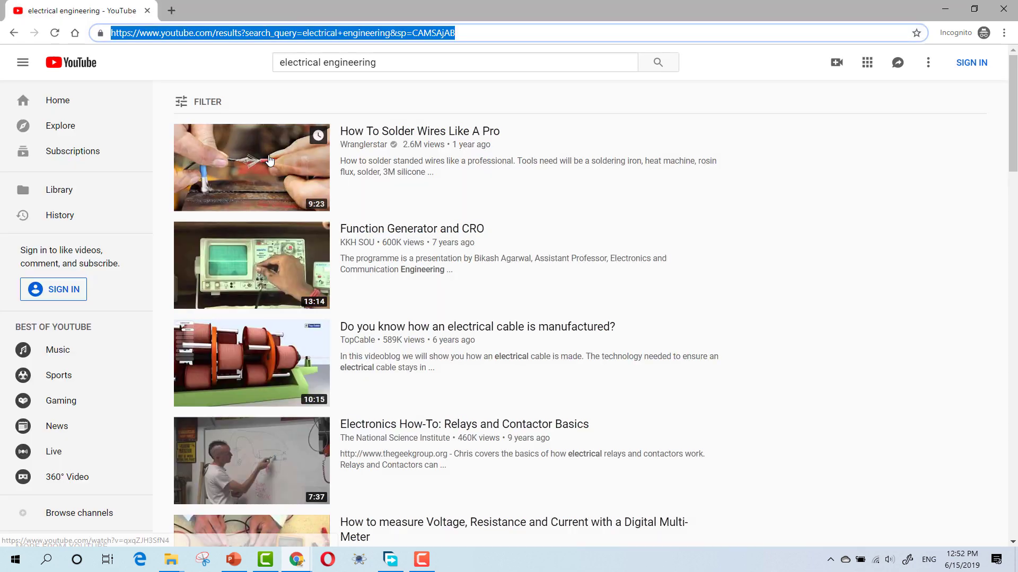
{"action": "mouse_move", "coordinate": [251, 364]}
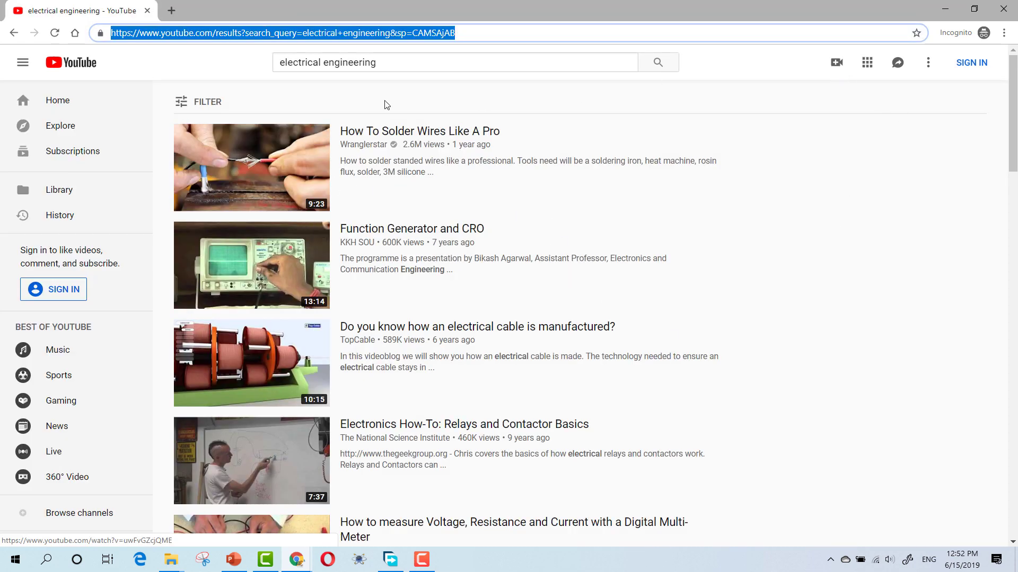
Show the Creative Commons and view-count filters, then select the electrical engineering search query.
{"action": "left_click", "coordinate": [210, 101]}
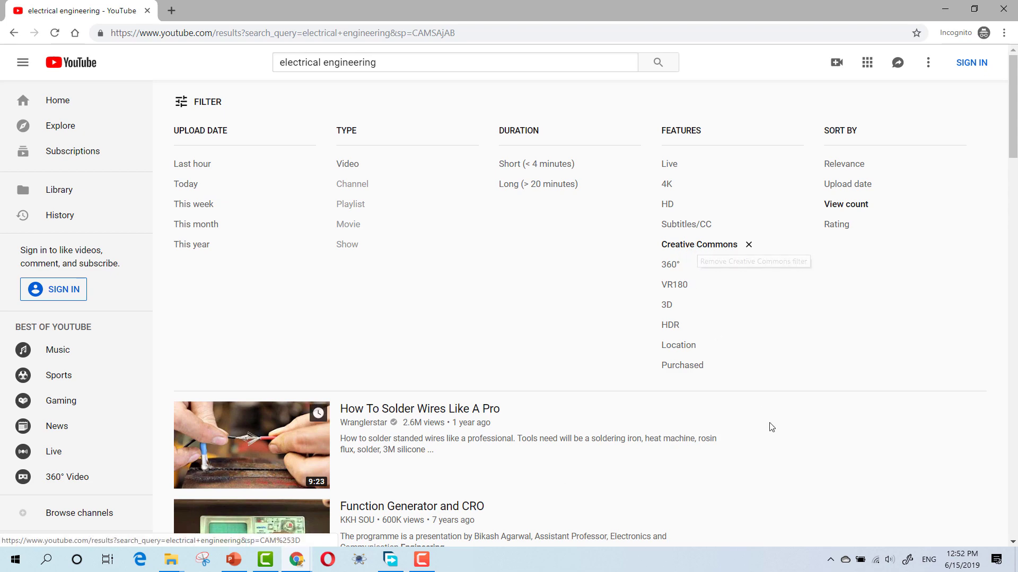
{"action": "scroll", "coordinate": [770, 427], "scroll_direction": "down", "scroll_amount": 2}
{"action": "scroll", "coordinate": [769, 427], "scroll_direction": "down", "scroll_amount": 2}
{"action": "scroll", "coordinate": [770, 427], "scroll_direction": "down", "scroll_amount": 1}
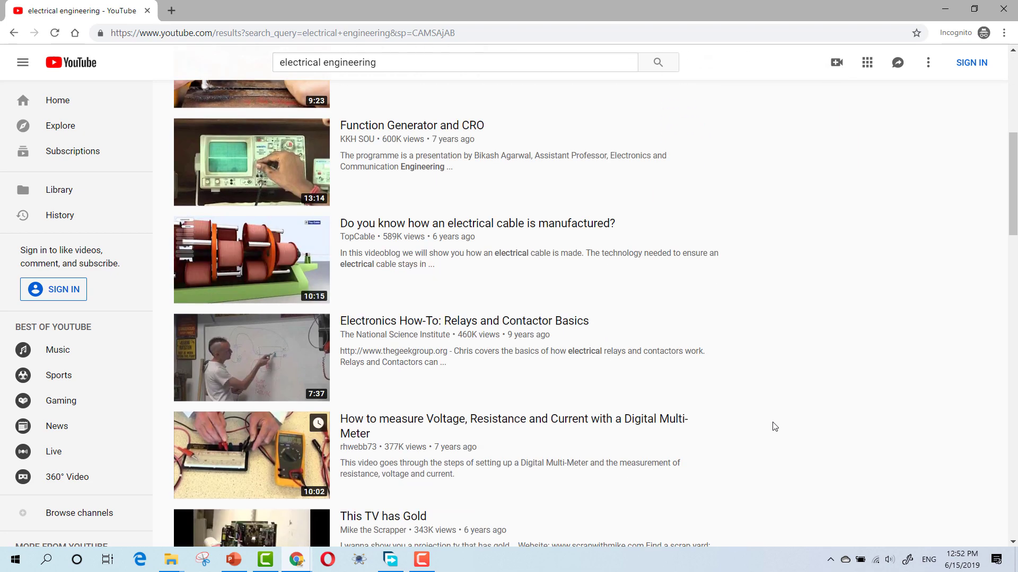
{"action": "scroll", "coordinate": [771, 428], "scroll_direction": "down", "scroll_amount": 2}
{"action": "scroll", "coordinate": [761, 422], "scroll_direction": "down", "scroll_amount": 3}
{"action": "scroll", "coordinate": [275, 227], "scroll_direction": "up", "scroll_amount": 5}
{"action": "scroll", "coordinate": [274, 226], "scroll_direction": "up", "scroll_amount": 5}
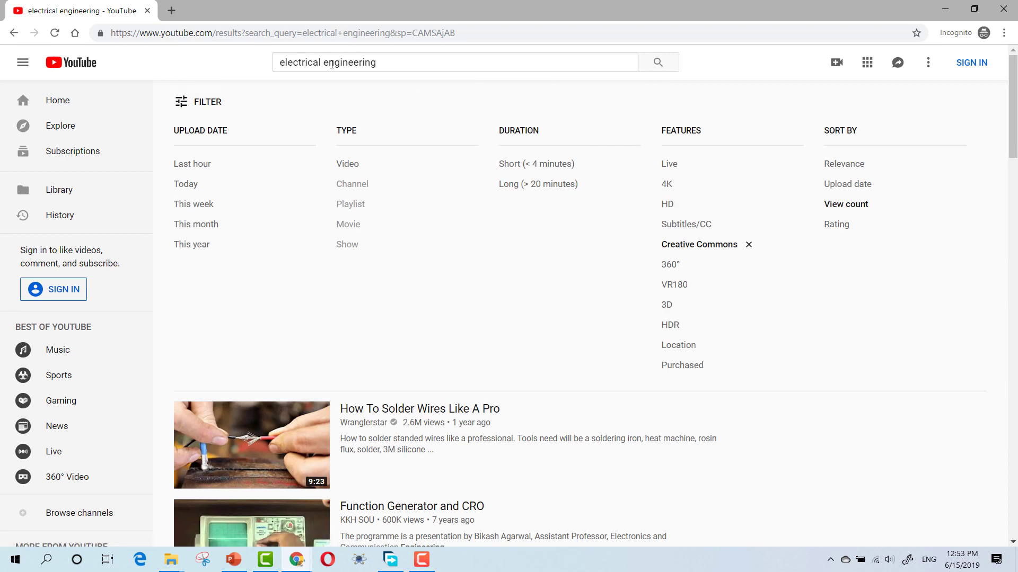
{"action": "left_click_drag", "start_coordinate": [369, 63], "coordinate": [273, 64]}
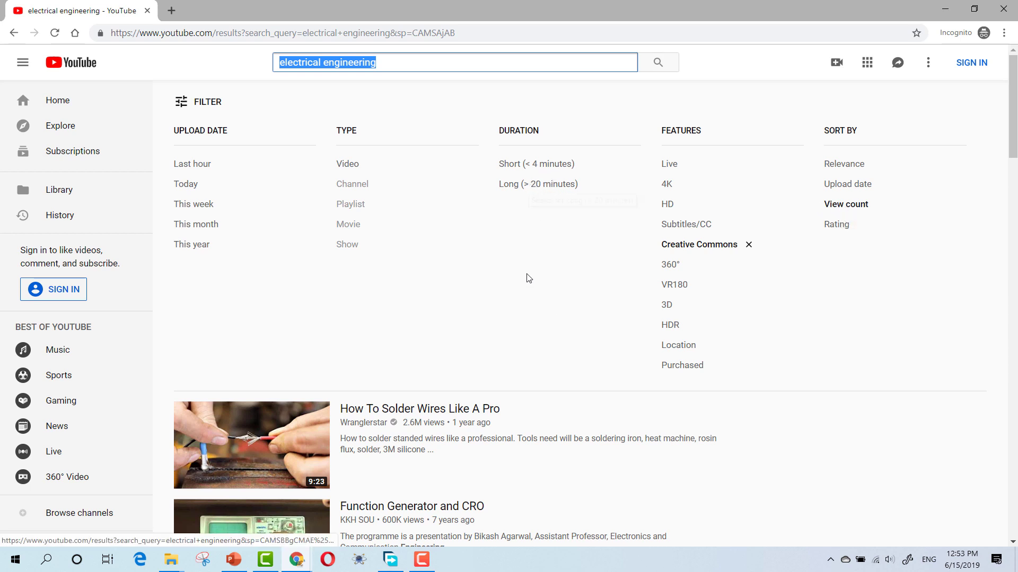
{"action": "scroll", "coordinate": [533, 390], "scroll_direction": "down", "scroll_amount": 2}
{"action": "scroll", "coordinate": [537, 375], "scroll_direction": "down", "scroll_amount": 2}
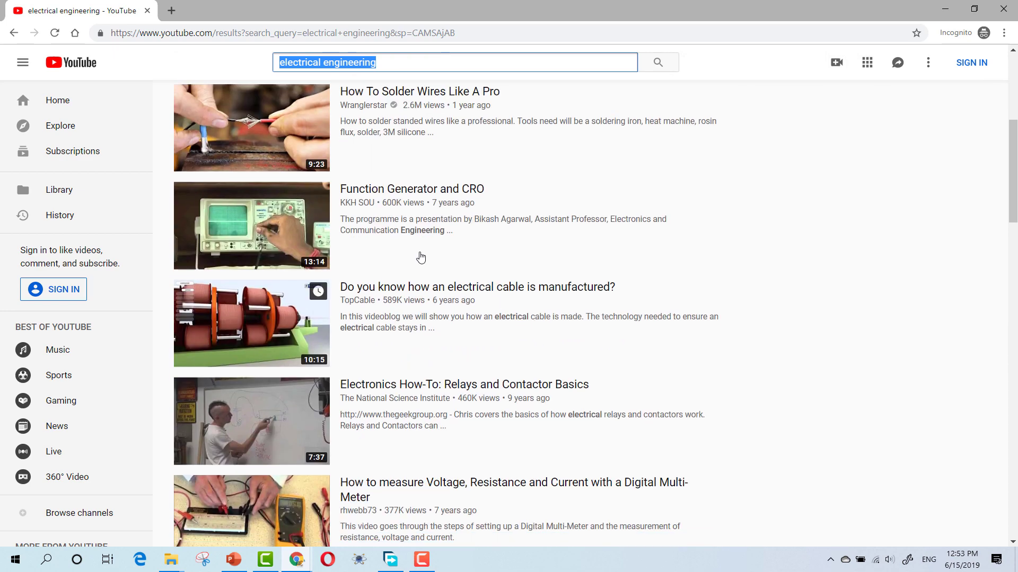
{"action": "scroll", "coordinate": [278, 216], "scroll_direction": "down", "scroll_amount": 2}
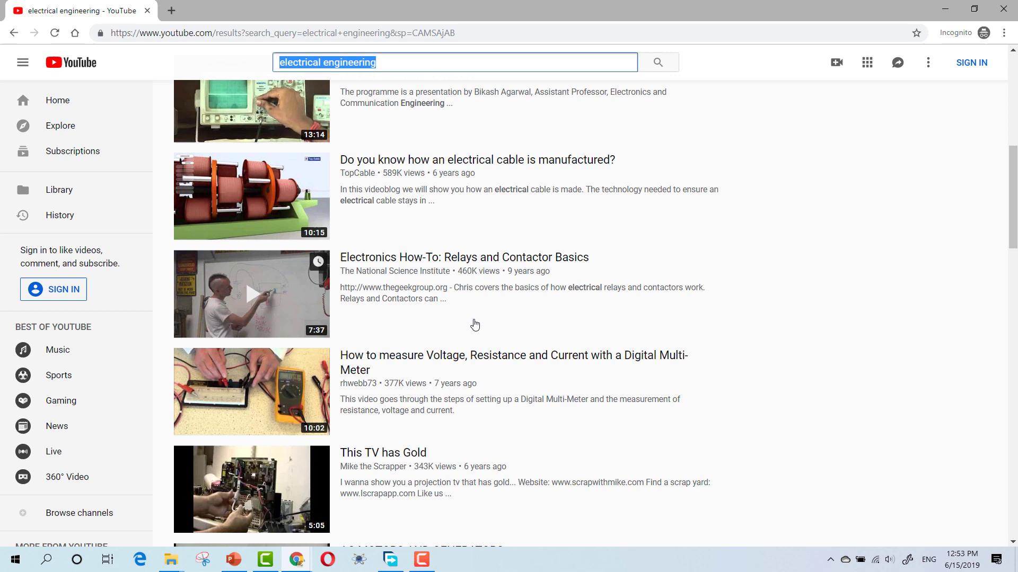
{"action": "scroll", "coordinate": [502, 233], "scroll_direction": "up", "scroll_amount": 3}
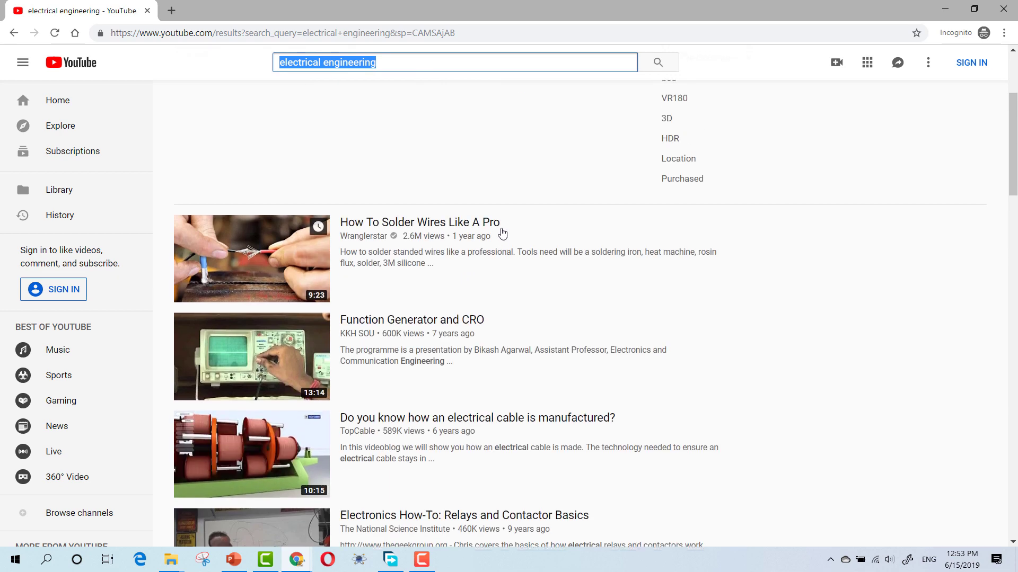
{"action": "scroll", "coordinate": [501, 233], "scroll_direction": "up", "scroll_amount": 3}
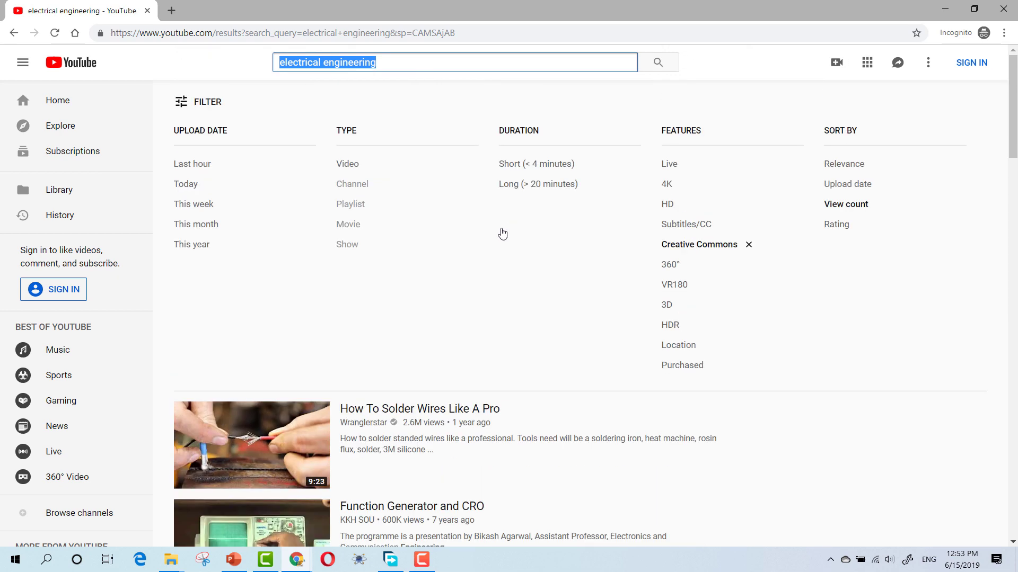